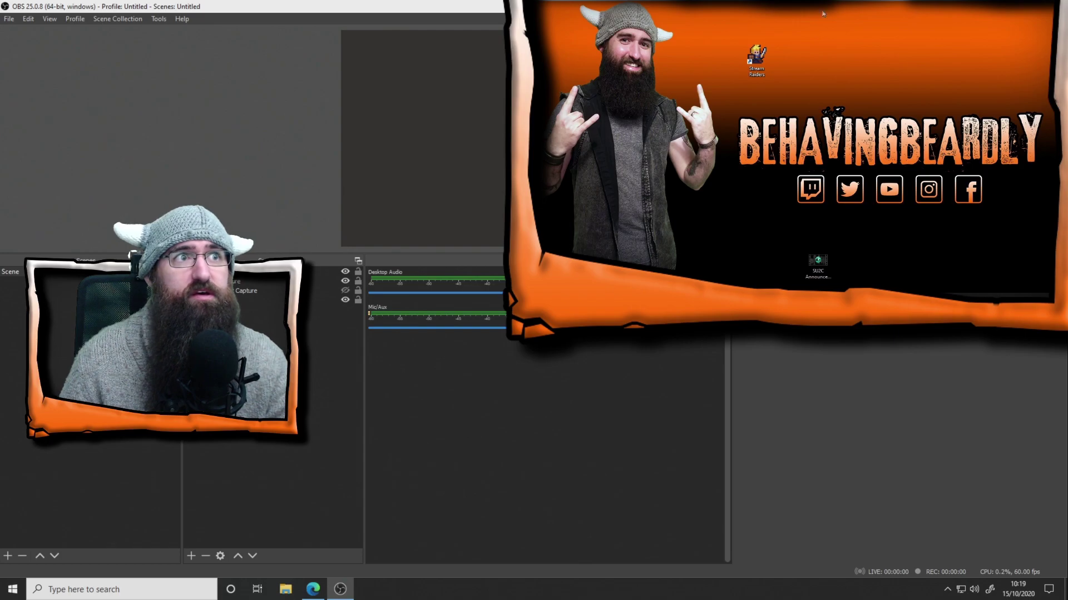
Step: Play the Move Transition demo full screen in Edge, pause at 0:16, and exit full screen
{"action": "left_click_drag", "start_coordinate": [756, 56], "coordinate": [718, 96]}
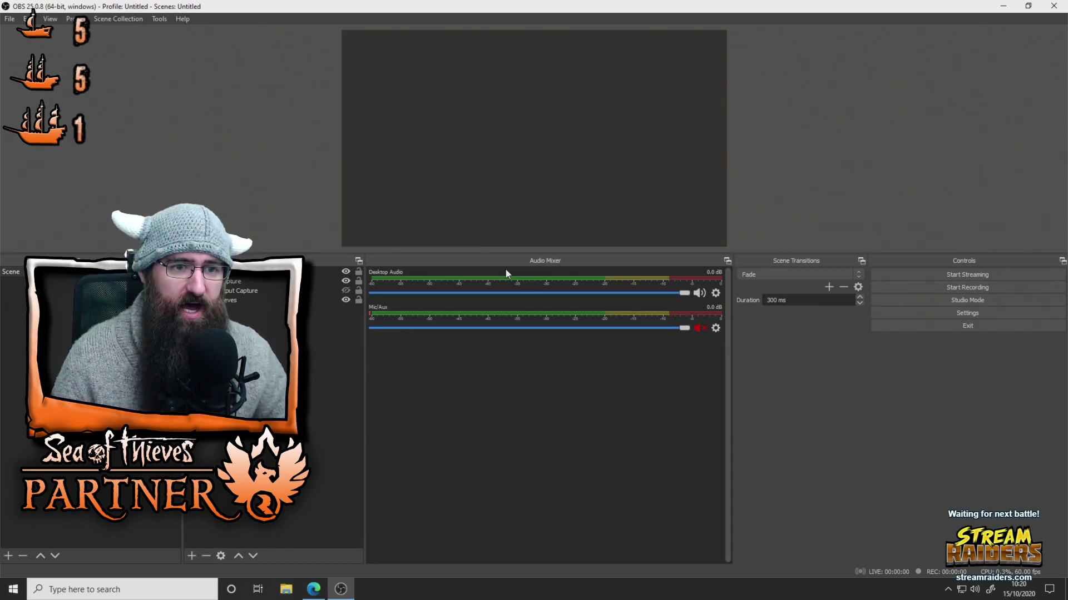
{"action": "left_click", "coordinate": [349, 107]}
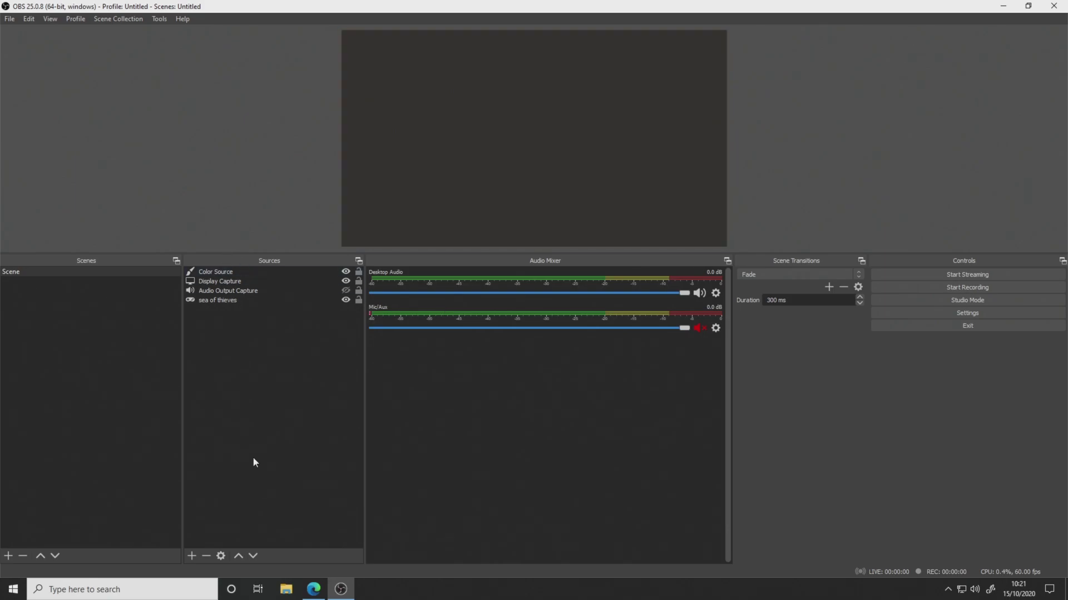
{"action": "left_click", "coordinate": [314, 590]}
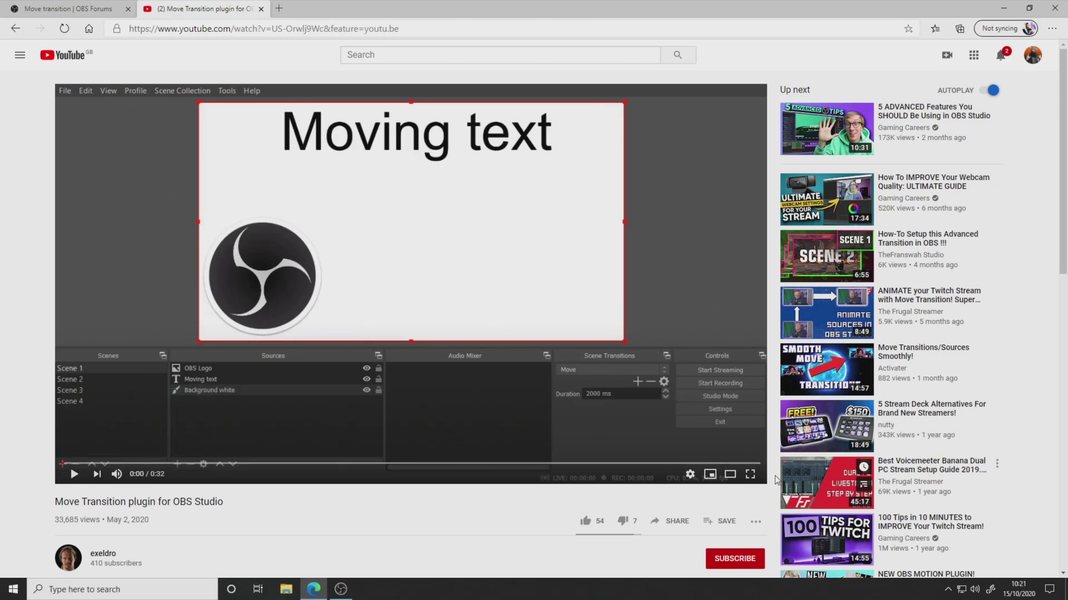
{"action": "left_click", "coordinate": [750, 474]}
{"action": "left_click", "coordinate": [44, 591]}
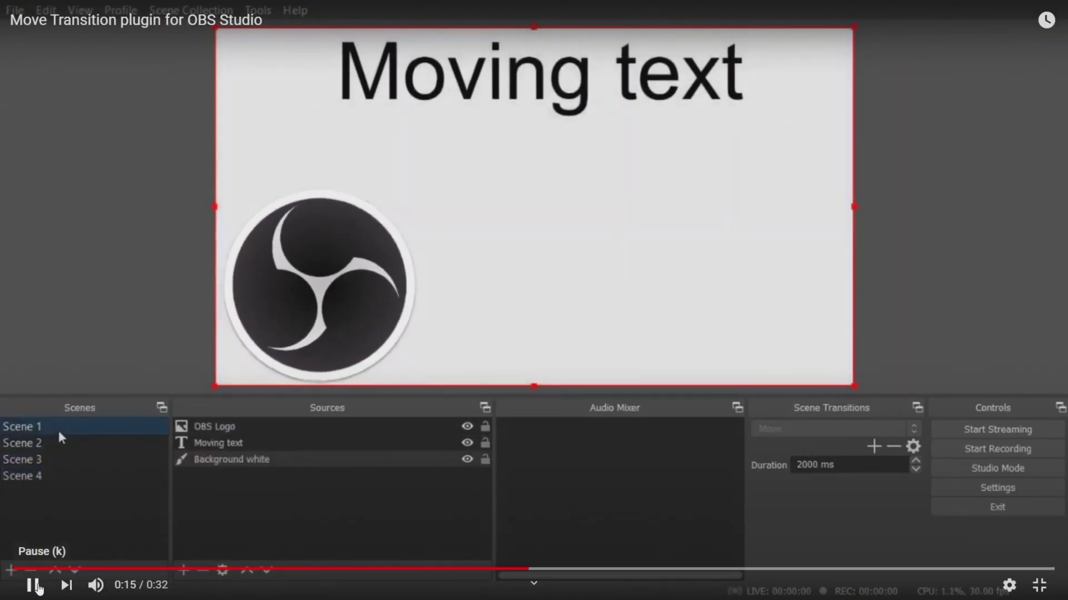
{"action": "left_click", "coordinate": [32, 585]}
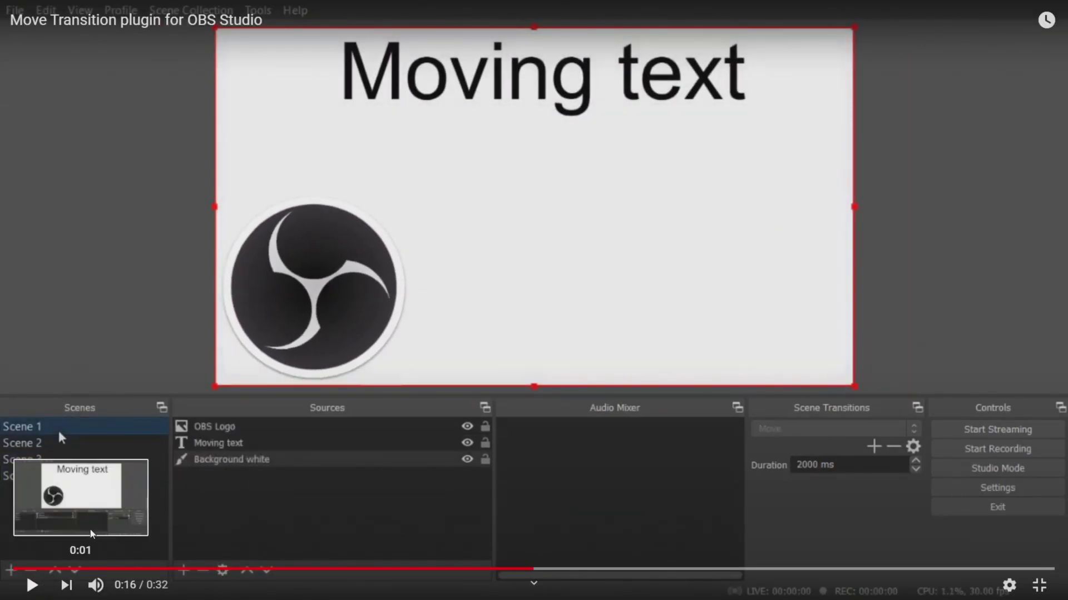
{"action": "left_click", "coordinate": [1037, 585]}
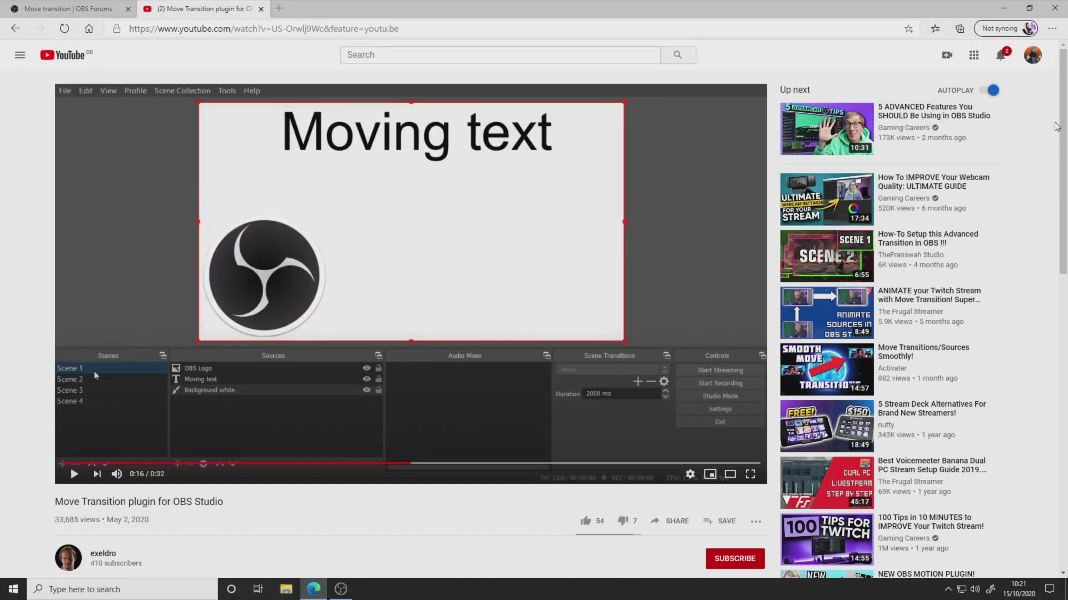
Step: Accept the forum's cookie notice and highlight the Windows step to unzip into the OBS folder
{"action": "left_click", "coordinate": [46, 5]}
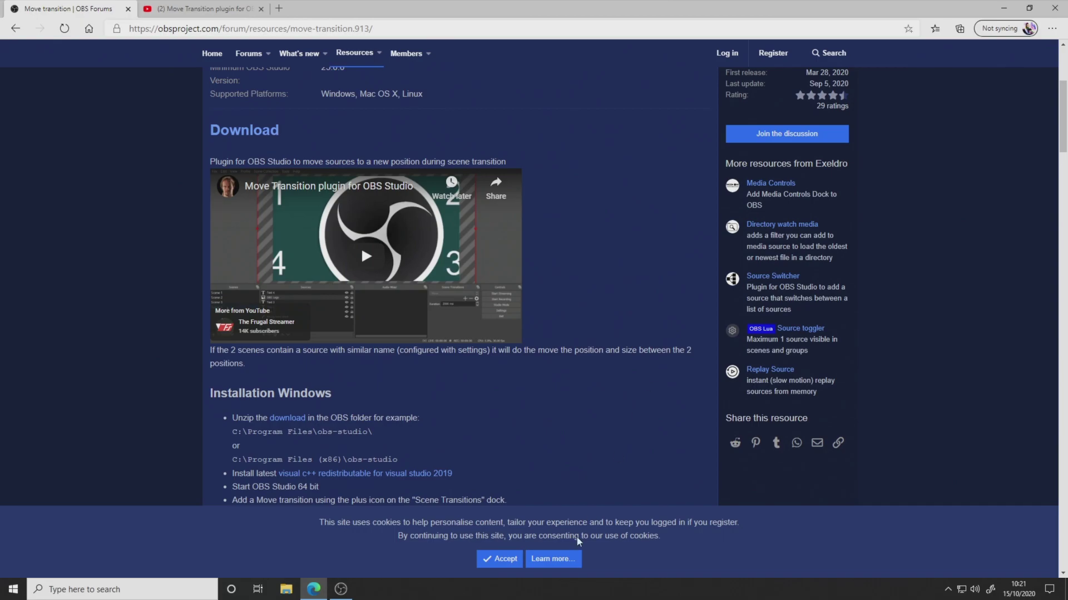
{"action": "left_click", "coordinate": [494, 558]}
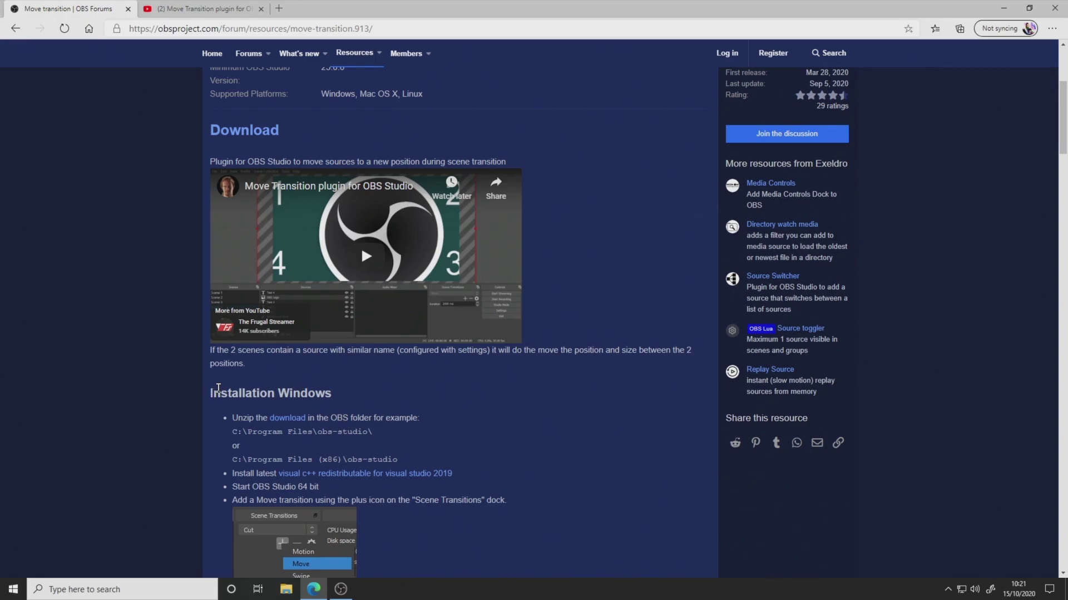
{"action": "left_click_drag", "start_coordinate": [219, 391], "coordinate": [460, 523]}
{"action": "scroll", "coordinate": [501, 449], "scroll_direction": "down", "scroll_amount": 6}
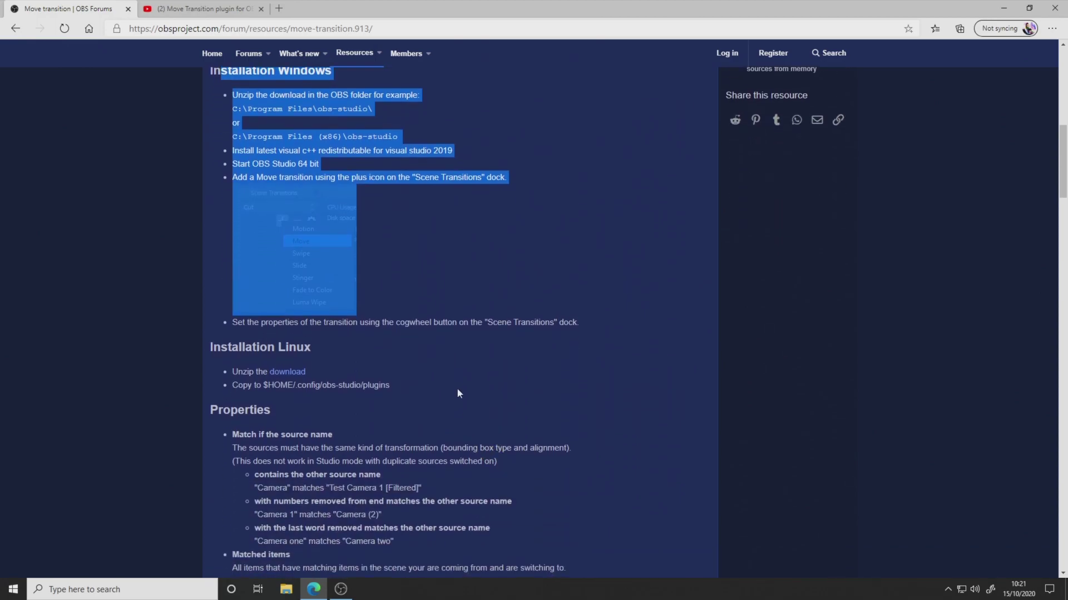
{"action": "left_click", "coordinate": [457, 392]}
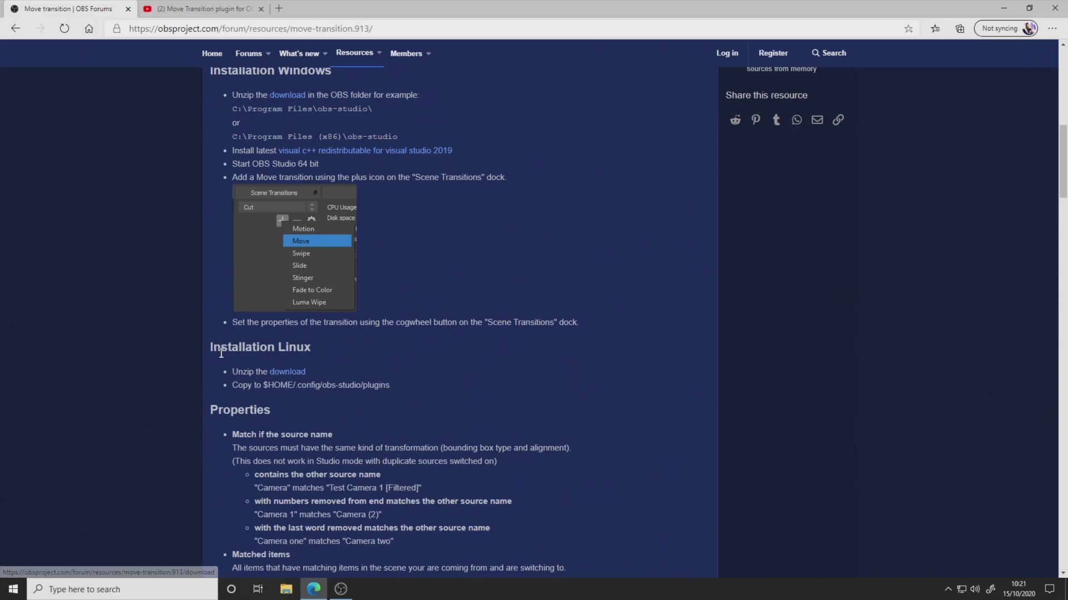
{"action": "scroll", "coordinate": [408, 410], "scroll_direction": "up", "scroll_amount": 4}
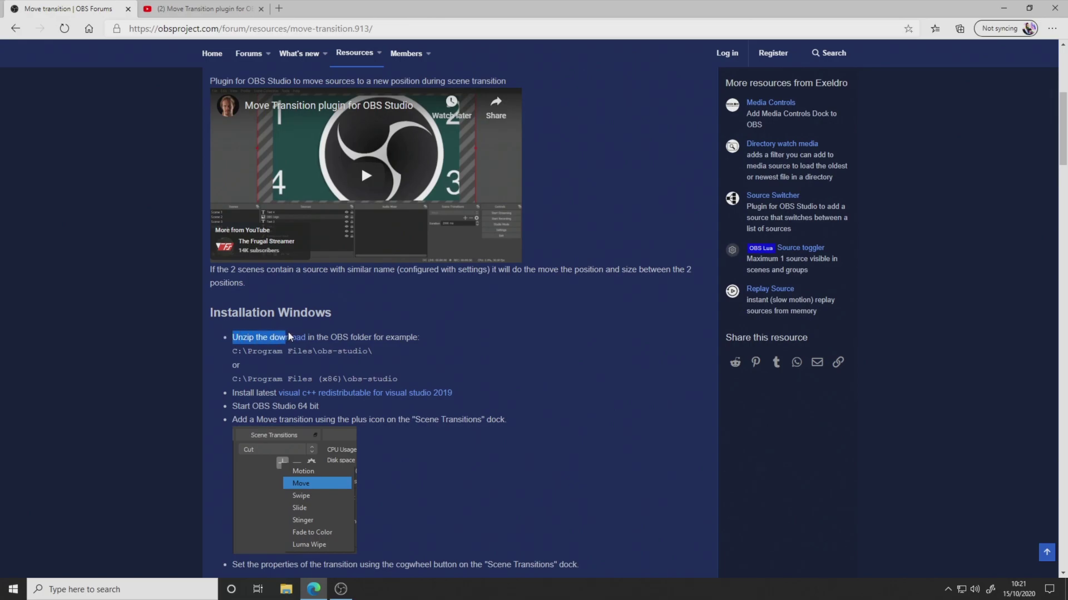
{"action": "left_click_drag", "start_coordinate": [289, 337], "coordinate": [432, 336]}
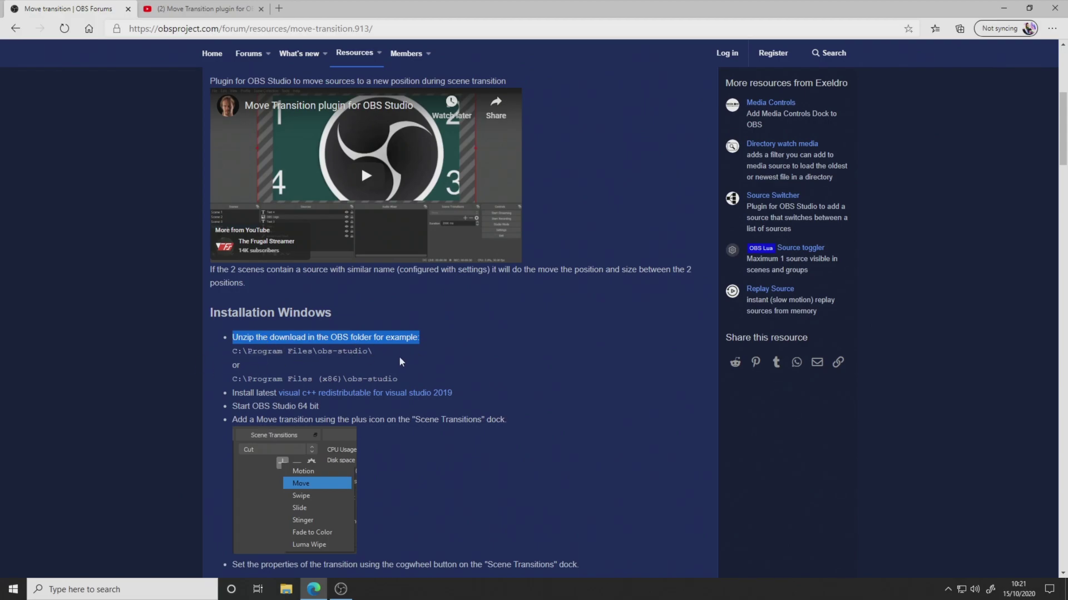
{"action": "left_click", "coordinate": [468, 358]}
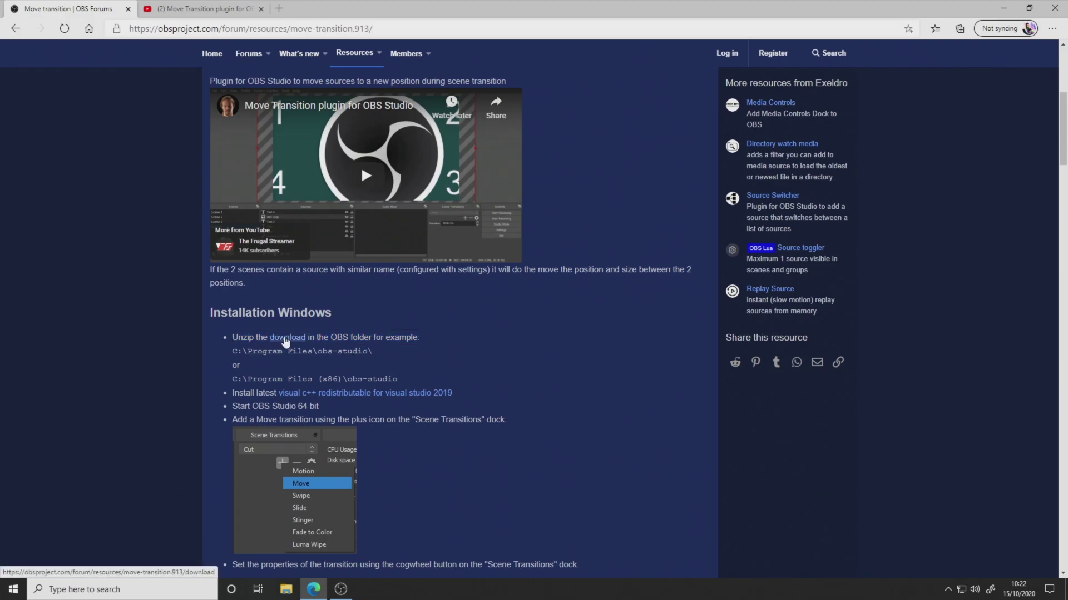
Step: Download move-transition-1.7.8-windows.zip from the forum's download page
{"action": "left_click", "coordinate": [286, 337]}
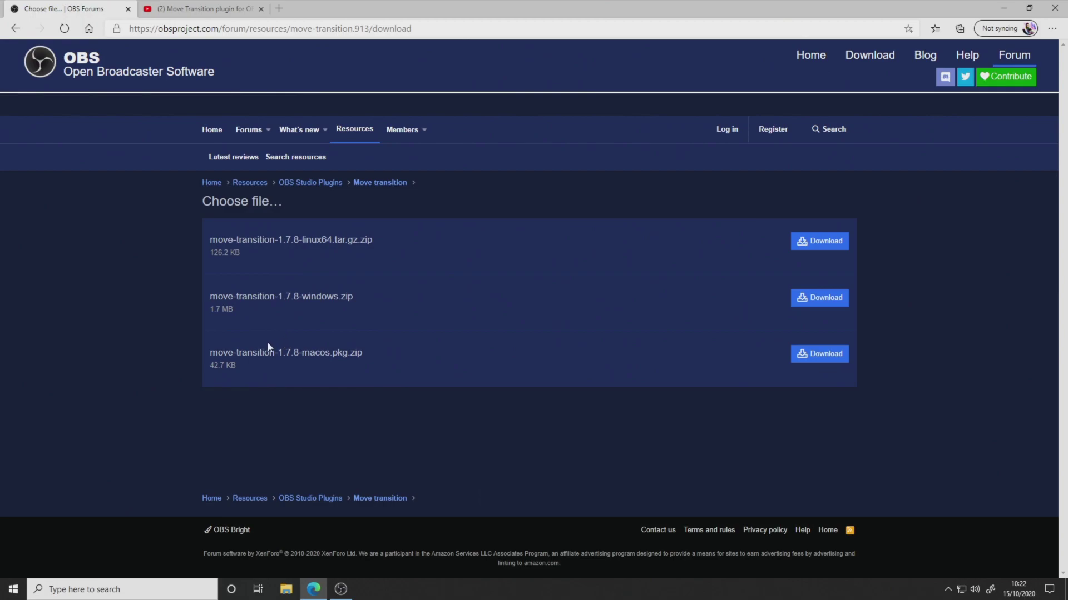
{"action": "left_click_drag", "start_coordinate": [218, 298], "coordinate": [445, 303]}
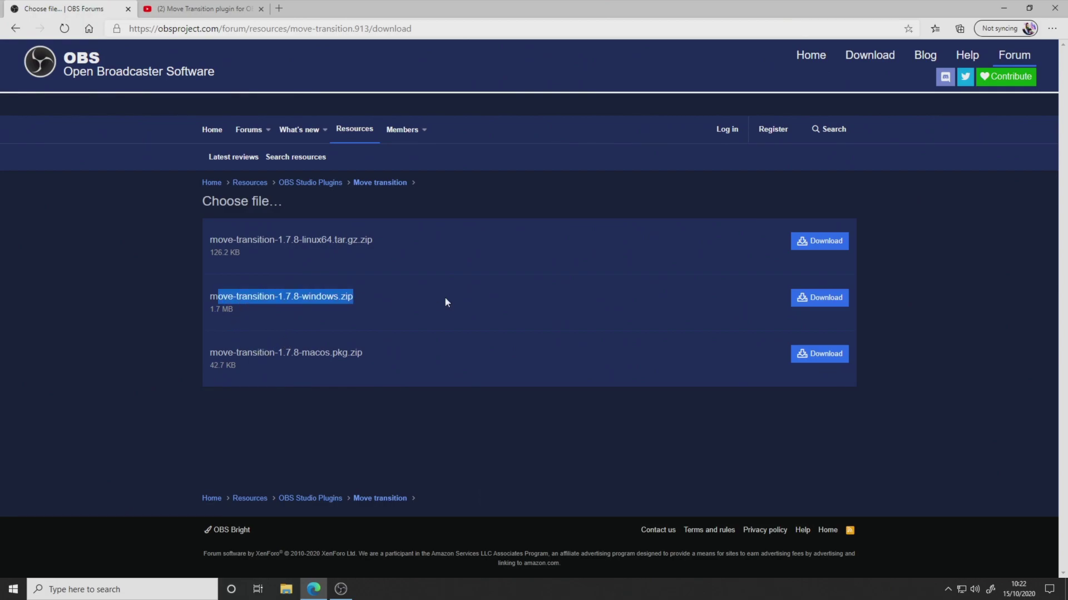
{"action": "left_click", "coordinate": [802, 298]}
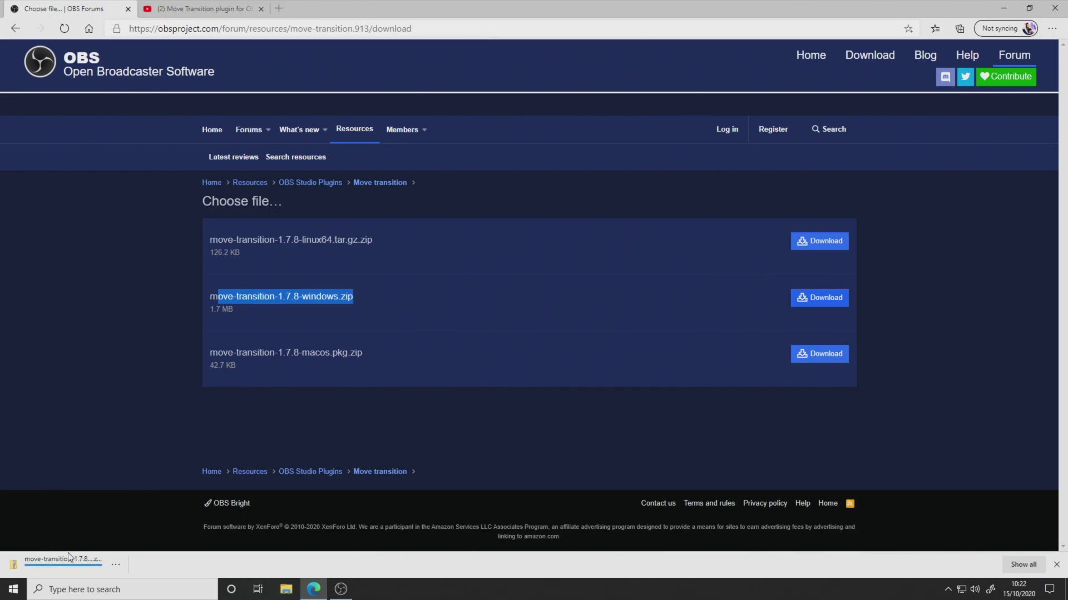
Step: Open the downloaded plugin zip and start Extract All
{"action": "left_click", "coordinate": [49, 560]}
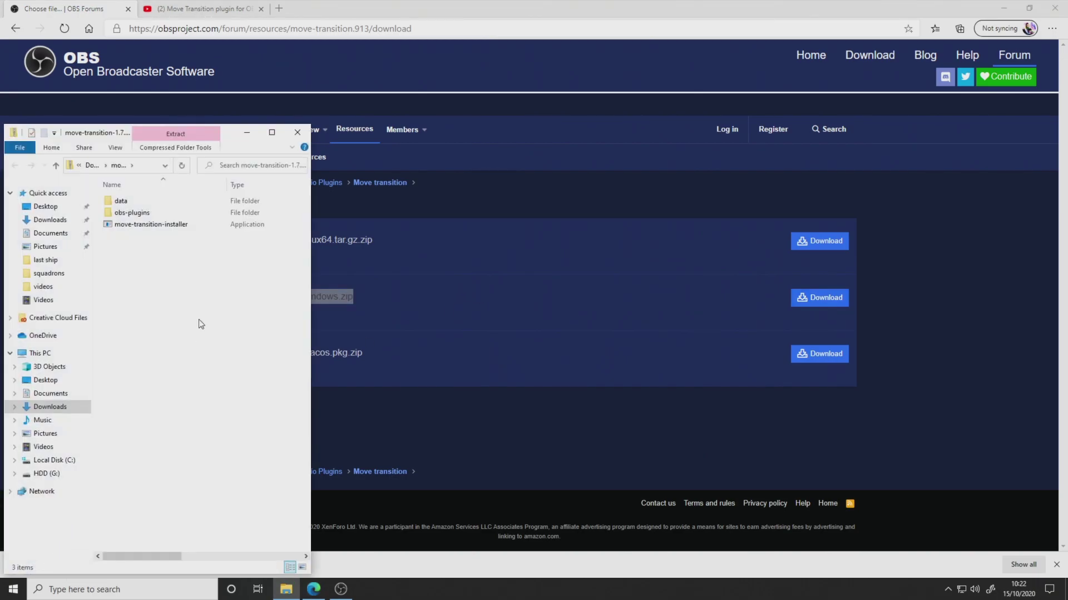
{"action": "left_click", "coordinate": [163, 147]}
{"action": "left_click", "coordinate": [182, 180]}
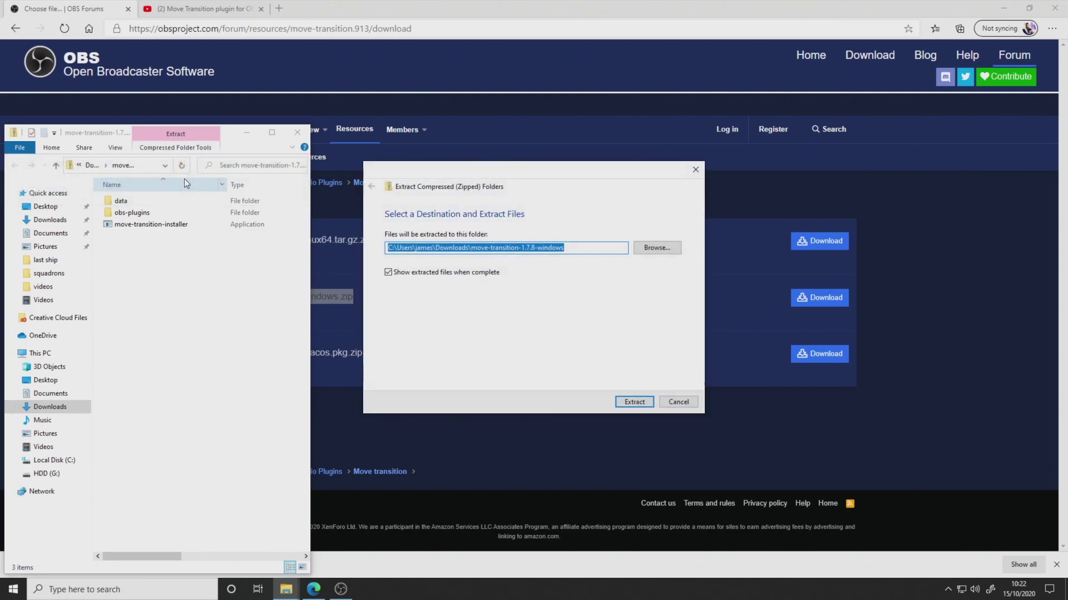
Step: Extract into C:\Program Files (x86)\OBS Studio - FTL, granting administrator permission
{"action": "left_click", "coordinate": [649, 249]}
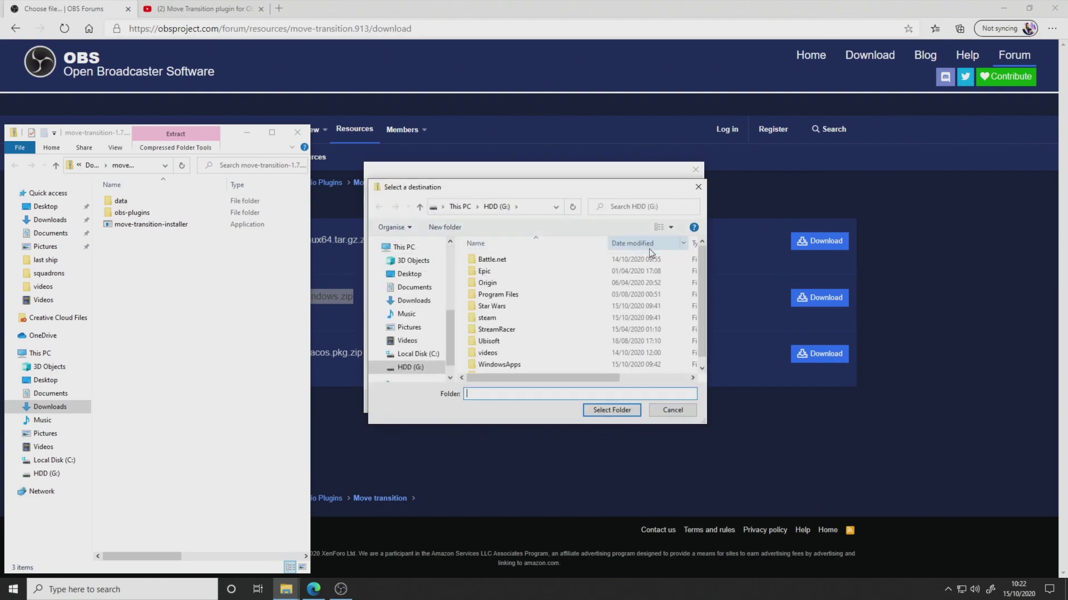
{"action": "left_click", "coordinate": [413, 356]}
{"action": "double_click", "coordinate": [498, 332]}
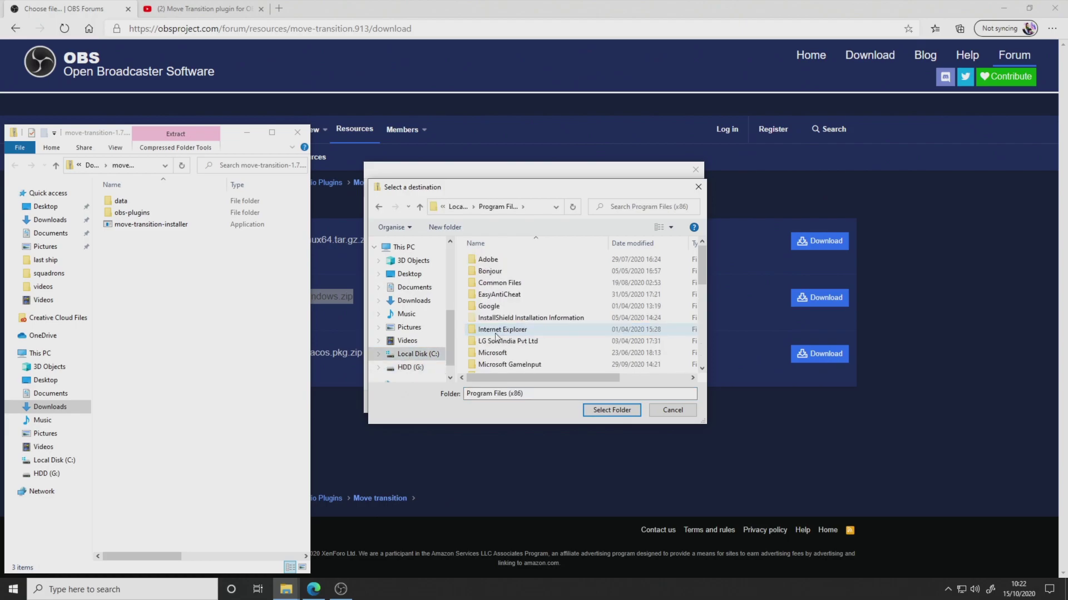
{"action": "scroll", "coordinate": [520, 310], "scroll_direction": "down", "scroll_amount": 3}
{"action": "scroll", "coordinate": [518, 310], "scroll_direction": "down", "scroll_amount": 5}
{"action": "scroll", "coordinate": [517, 306], "scroll_direction": "up", "scroll_amount": 4}
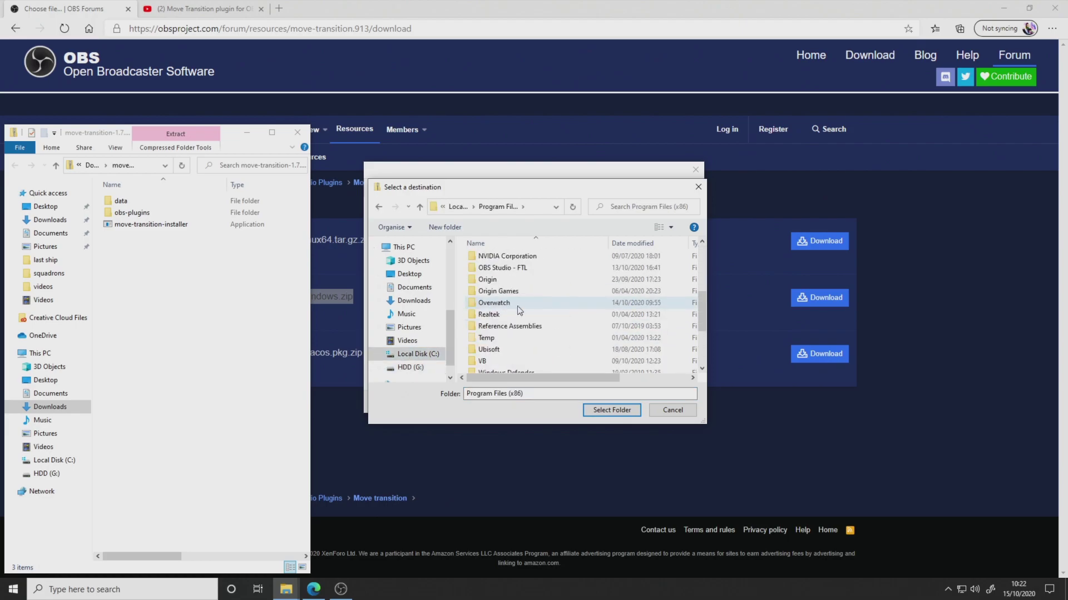
{"action": "double_click", "coordinate": [502, 267]}
{"action": "left_click", "coordinate": [611, 410]}
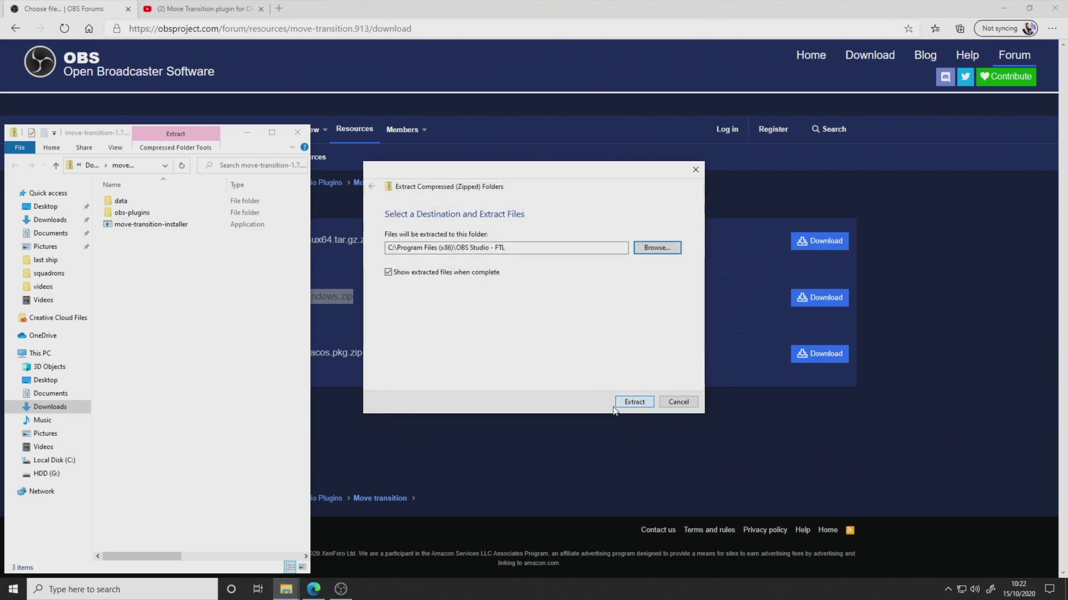
{"action": "left_click", "coordinate": [633, 402]}
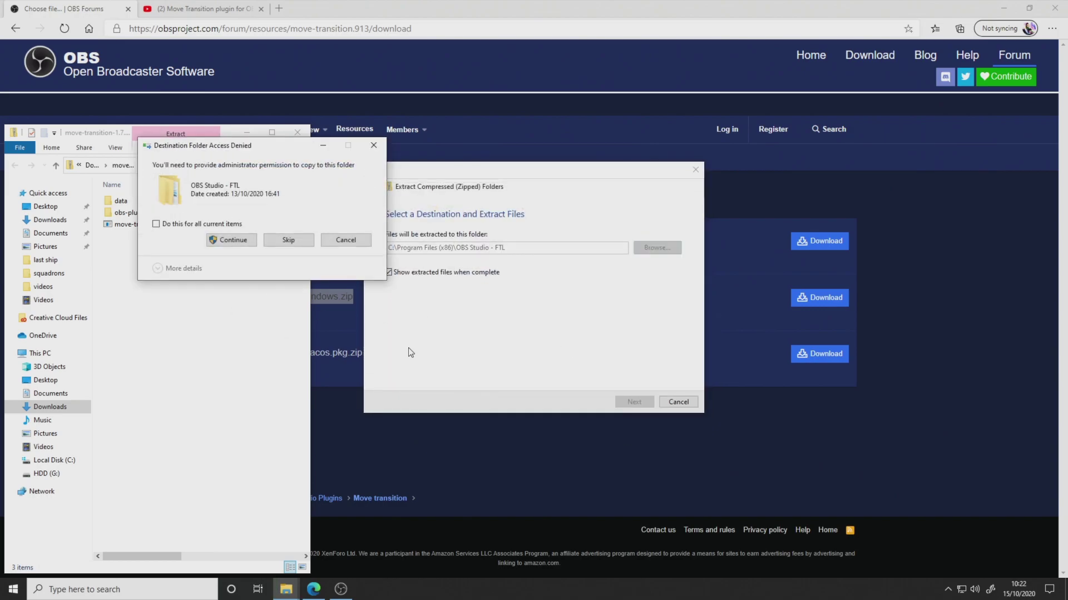
{"action": "left_click", "coordinate": [225, 236]}
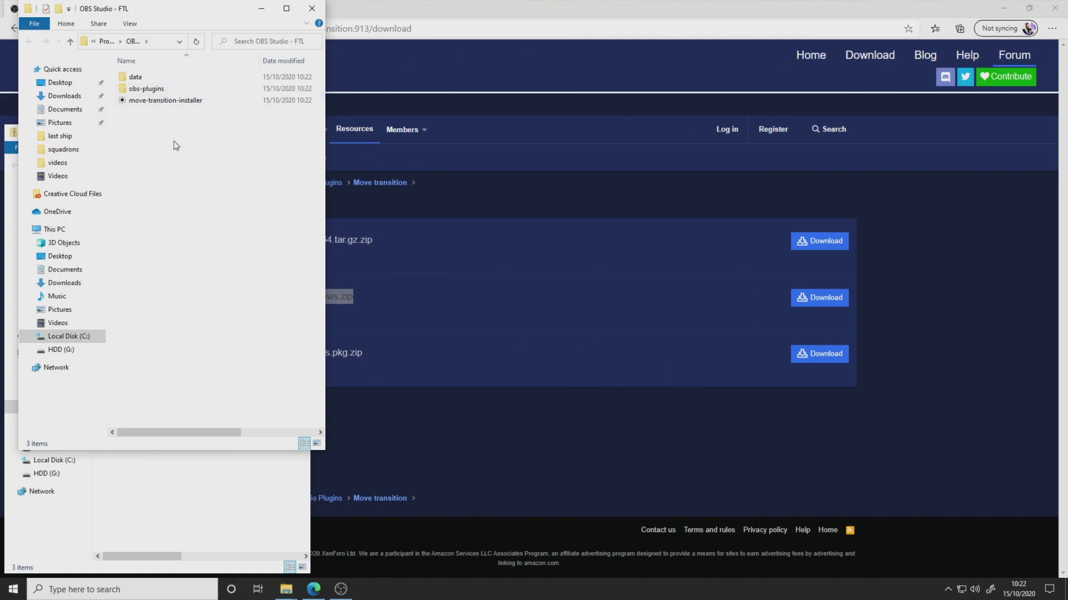
Step: Launch the move-transition installer, running it anyway and allowing it to make changes
{"action": "double_click", "coordinate": [169, 101]}
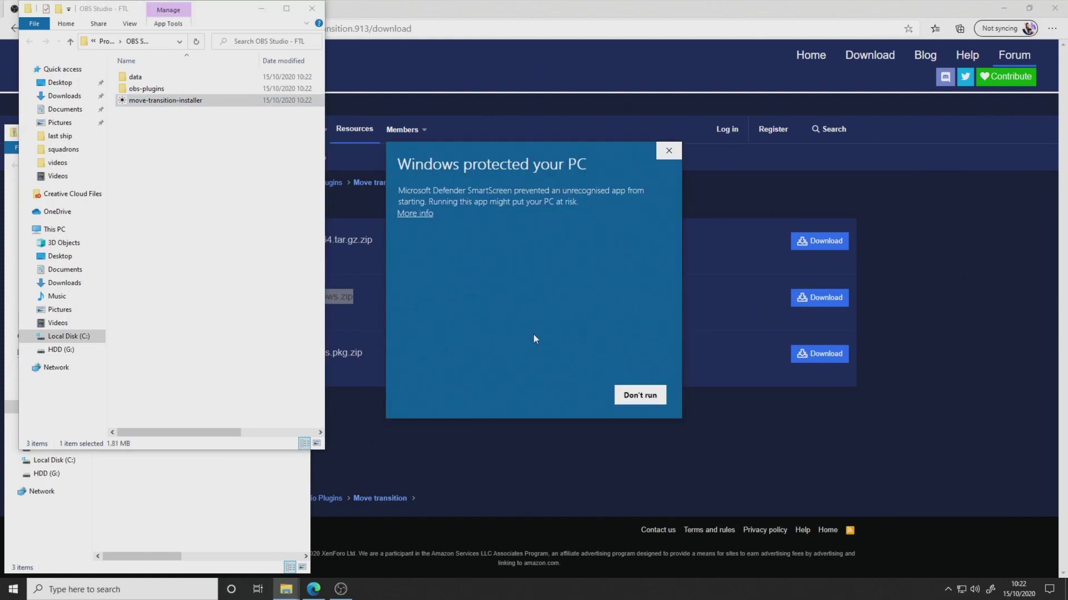
{"action": "left_click", "coordinate": [416, 215]}
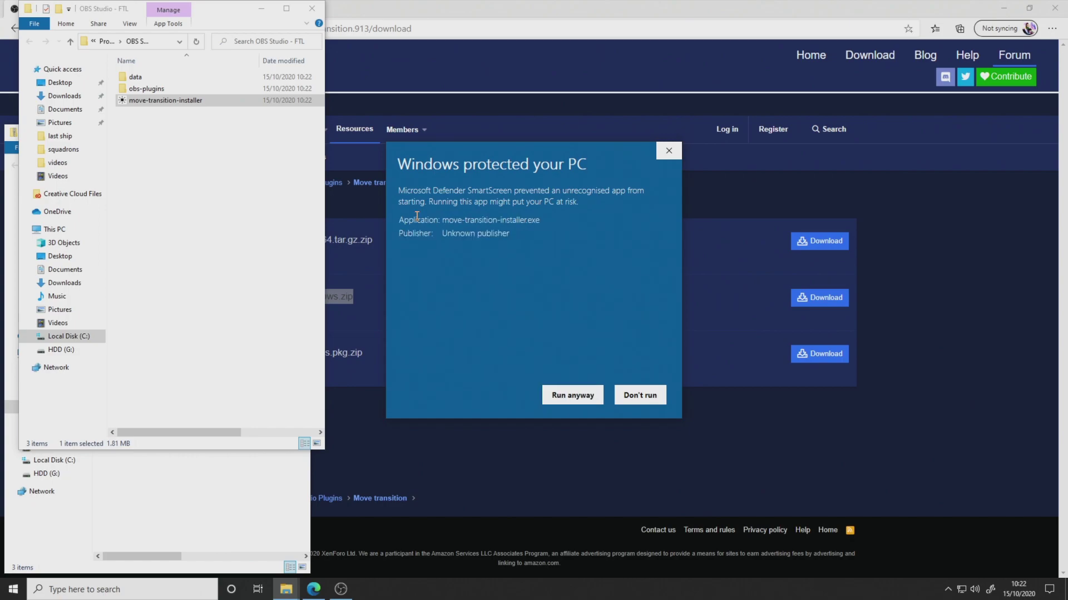
{"action": "left_click", "coordinate": [574, 399]}
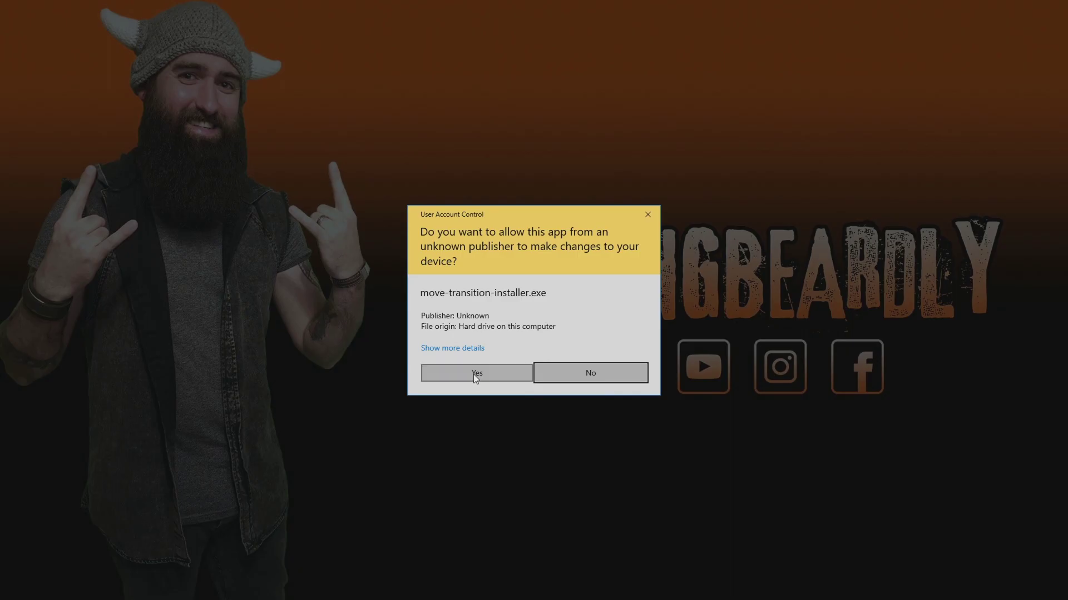
{"action": "left_click", "coordinate": [474, 374]}
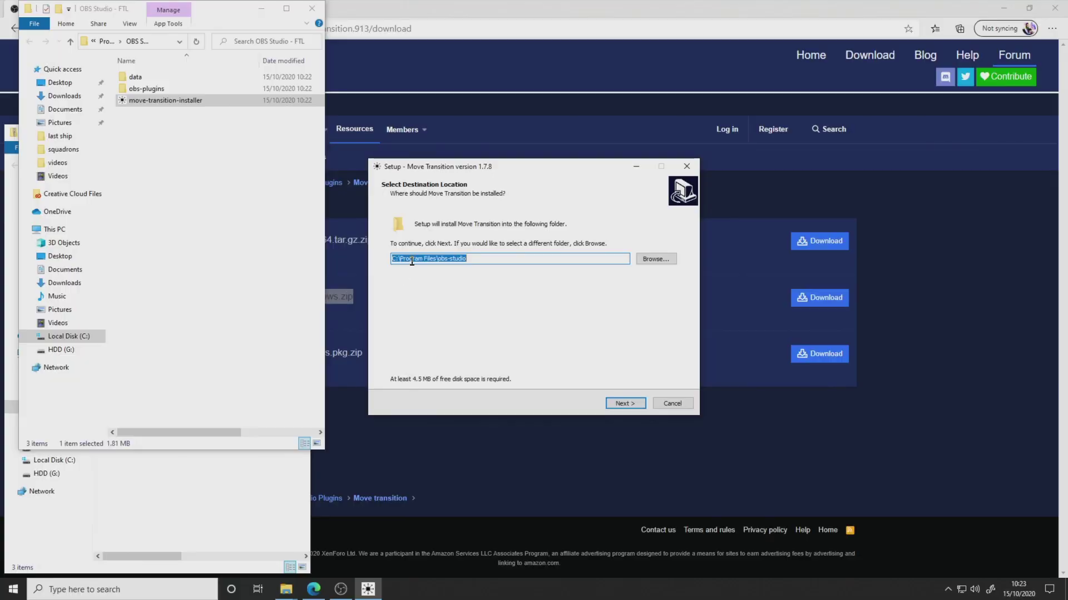
Step: Install Move Transition into the existing obs-studio folder and finish the wizard
{"action": "left_click_drag", "start_coordinate": [397, 259], "coordinate": [477, 258]}
{"action": "left_click", "coordinate": [630, 406]}
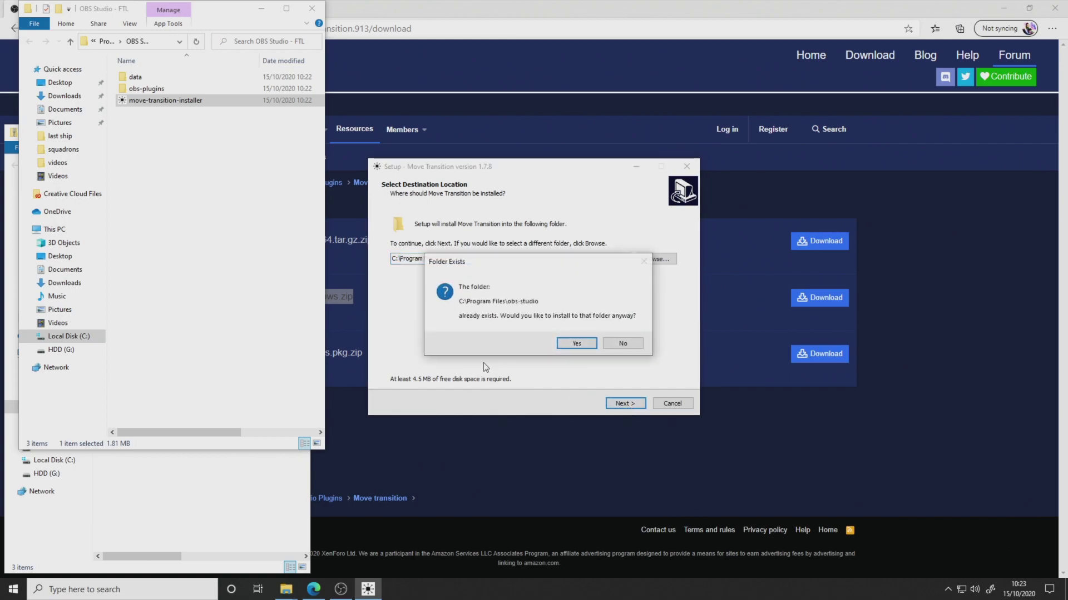
{"action": "left_click", "coordinate": [577, 343]}
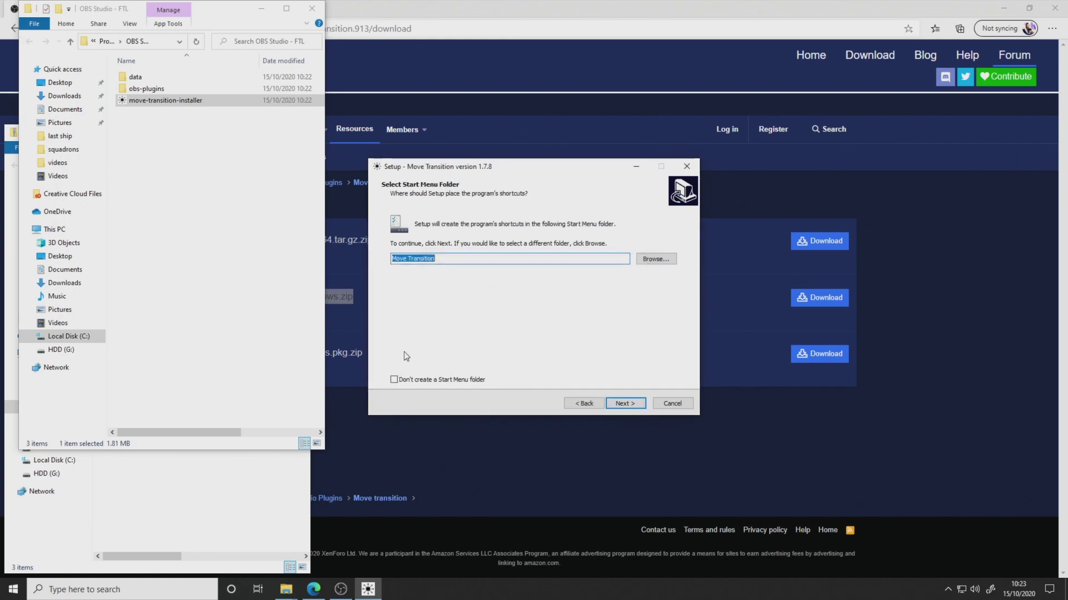
{"action": "left_click", "coordinate": [624, 401]}
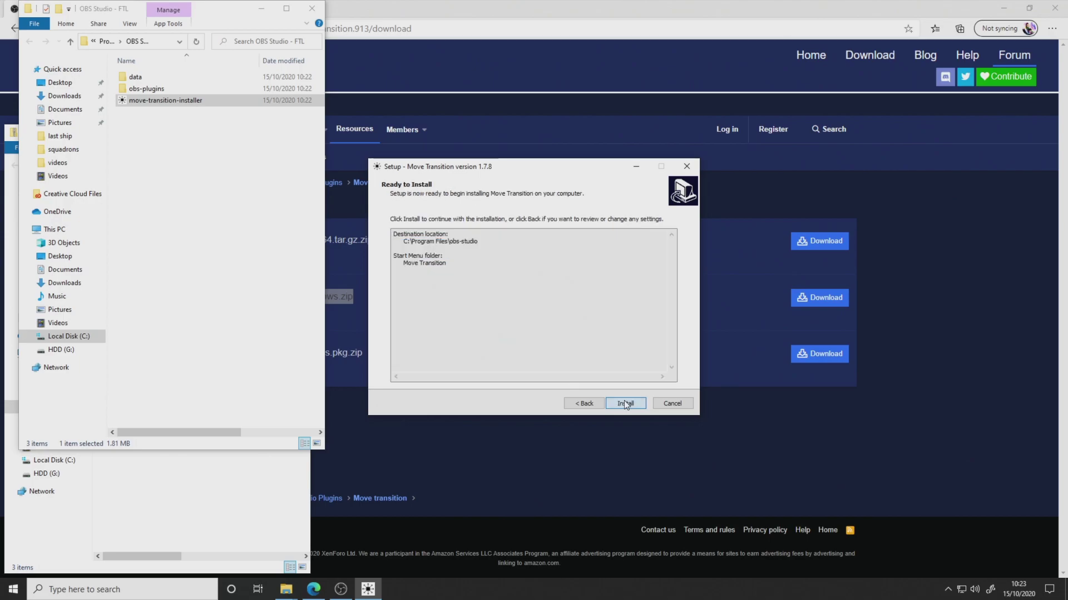
{"action": "left_click", "coordinate": [624, 401]}
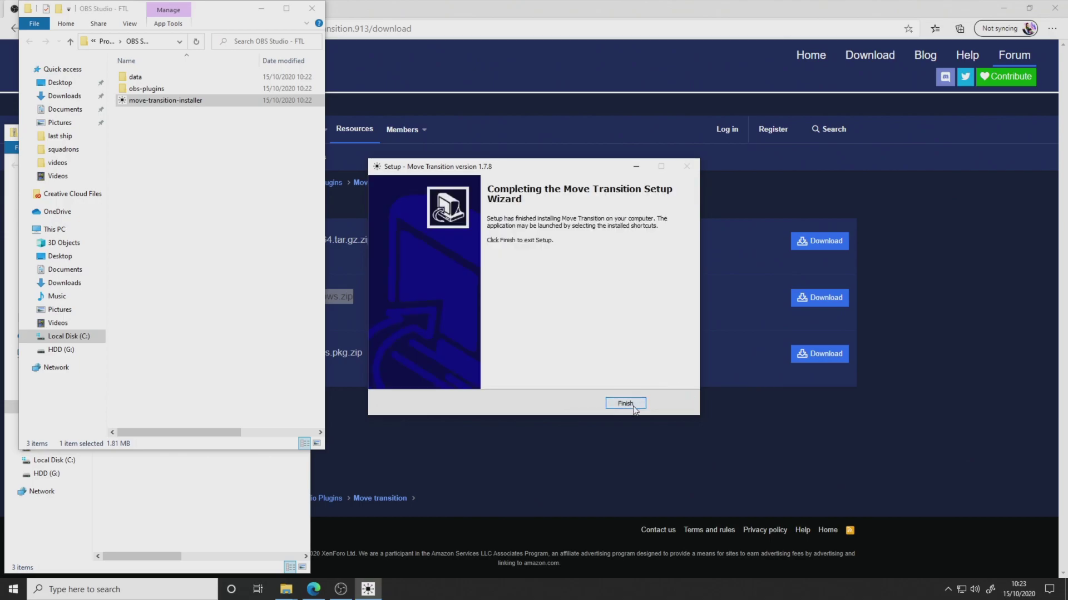
{"action": "left_click", "coordinate": [625, 404]}
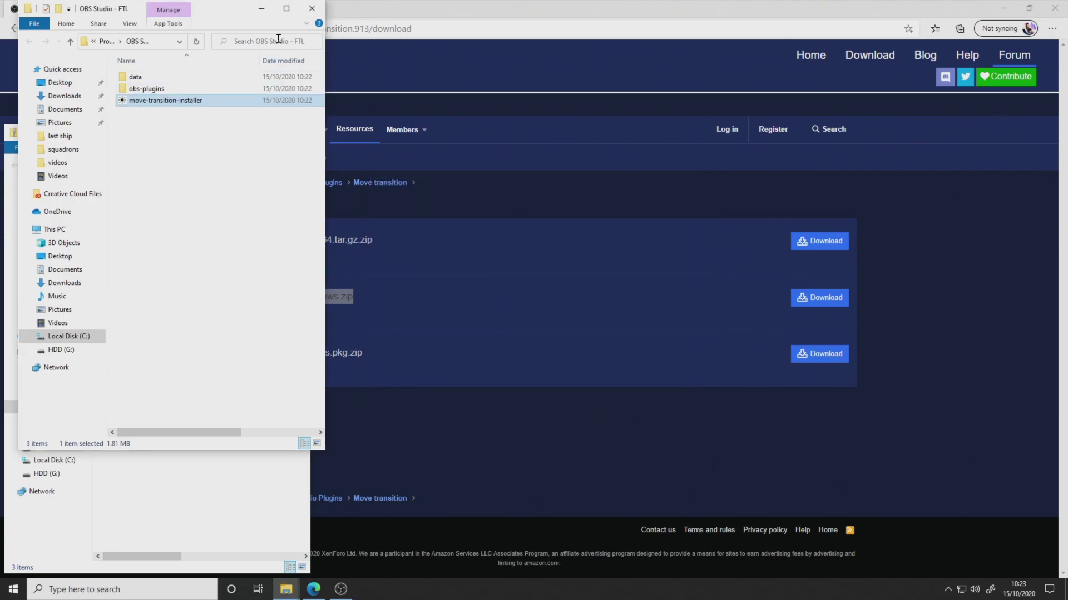
Step: Close both Explorer windows, check OBS's transition list, exit OBS and minimize Edge
{"action": "left_click", "coordinate": [312, 8]}
{"action": "left_click", "coordinate": [297, 134]}
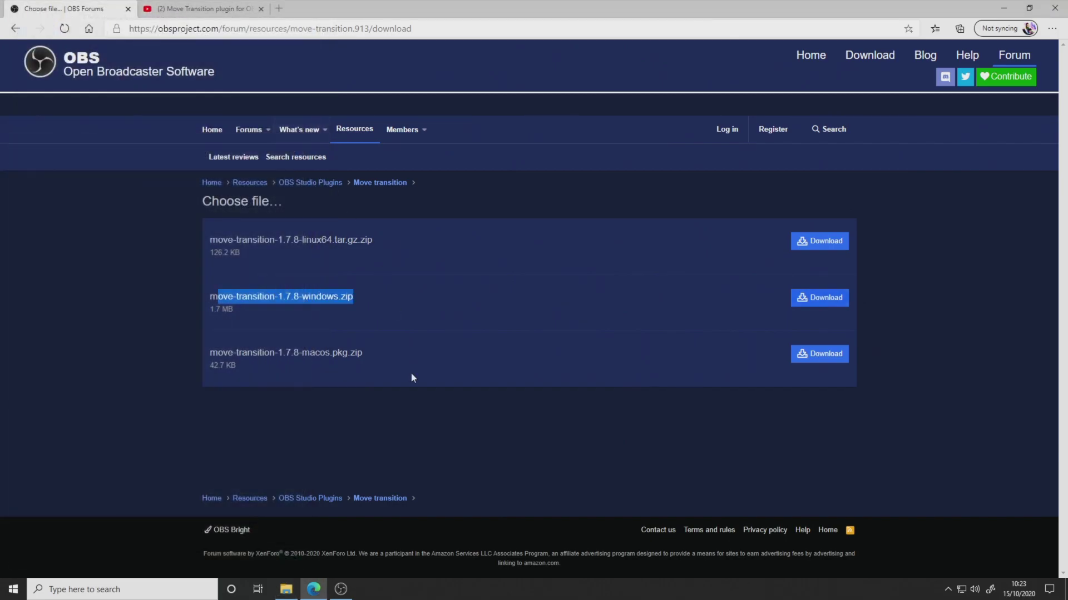
{"action": "left_click", "coordinate": [341, 588]}
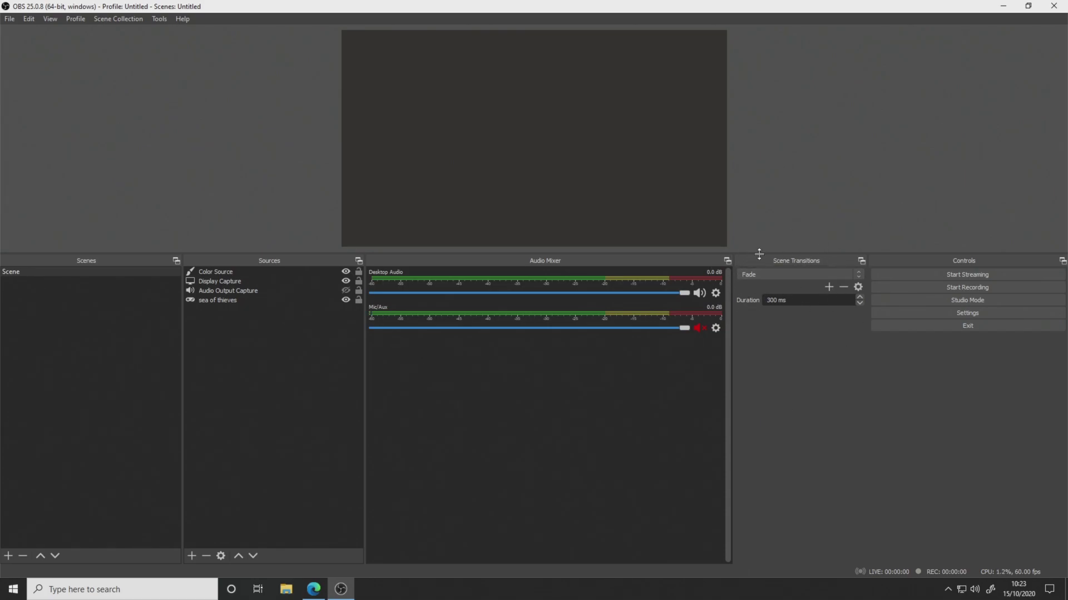
{"action": "left_click", "coordinate": [829, 289]}
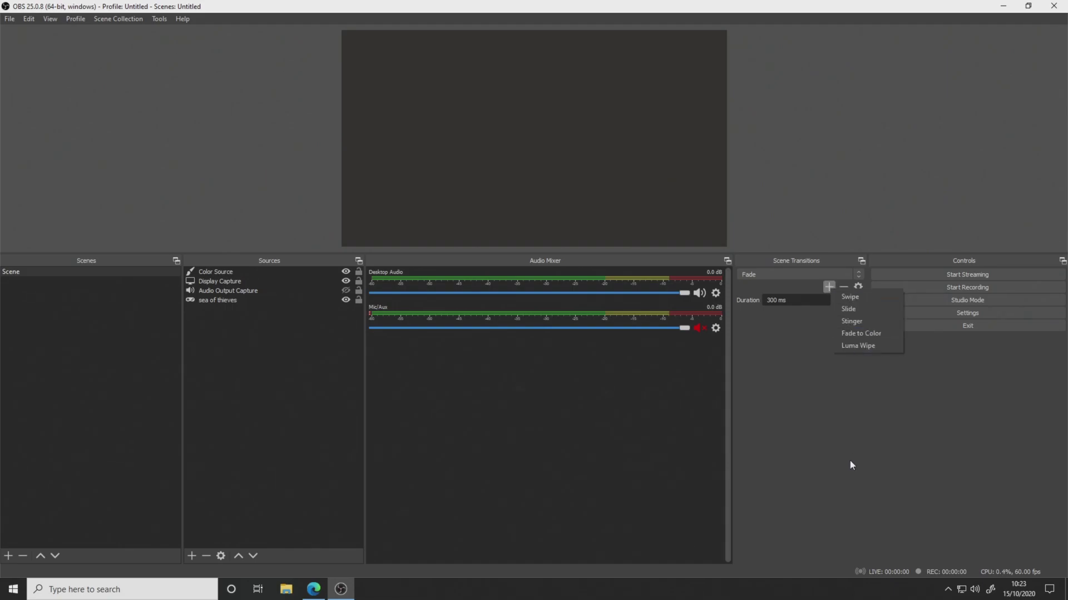
{"action": "left_click", "coordinate": [780, 409]}
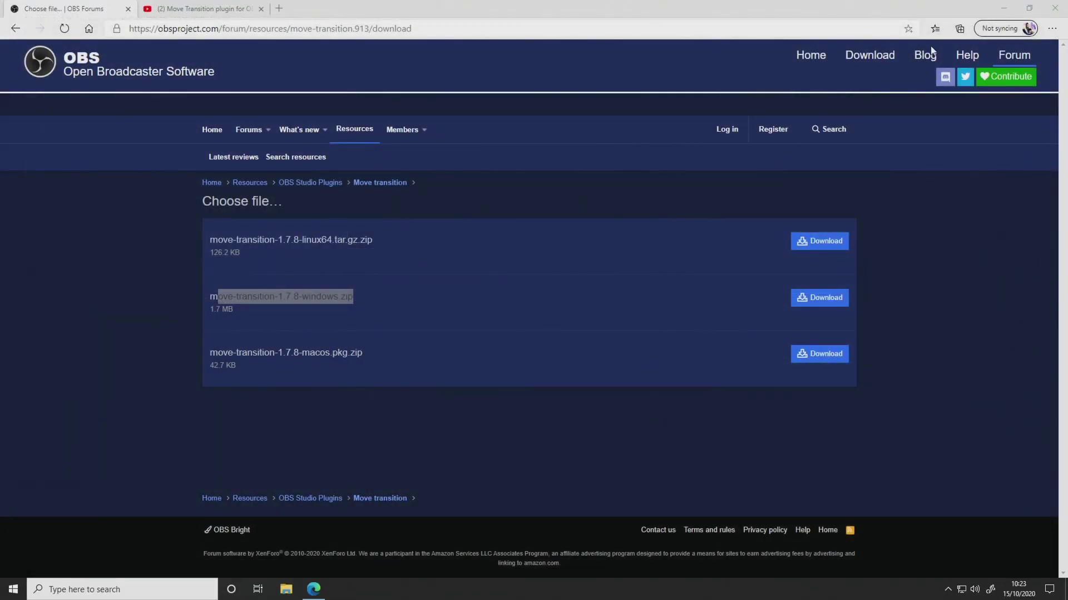
{"action": "left_click", "coordinate": [1003, 9]}
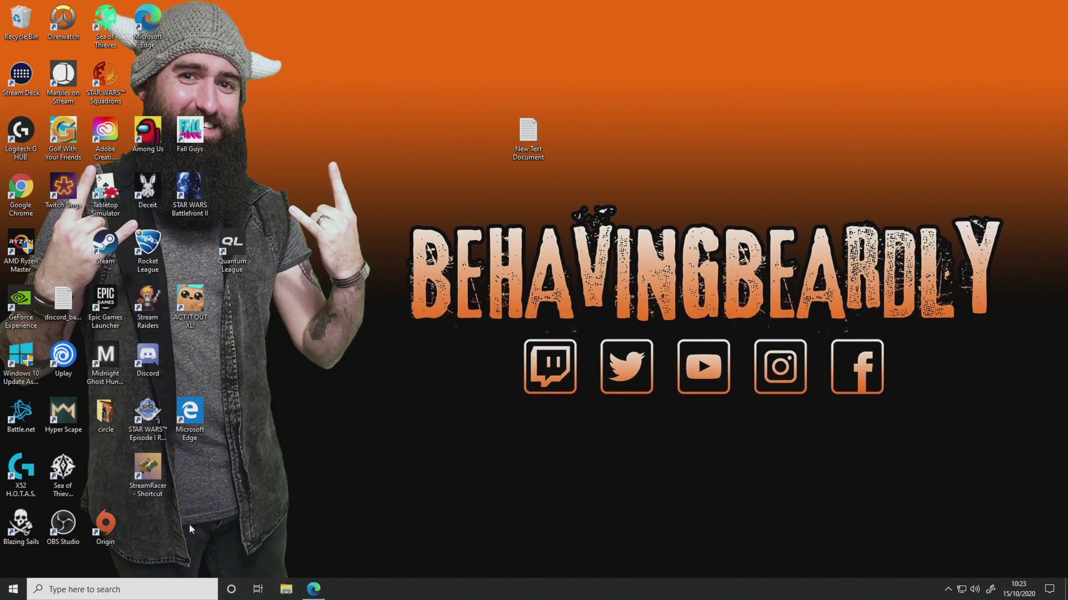
Step: Relaunch OBS from the desktop icon and confirm Move is among the transition types
{"action": "double_click", "coordinate": [67, 521]}
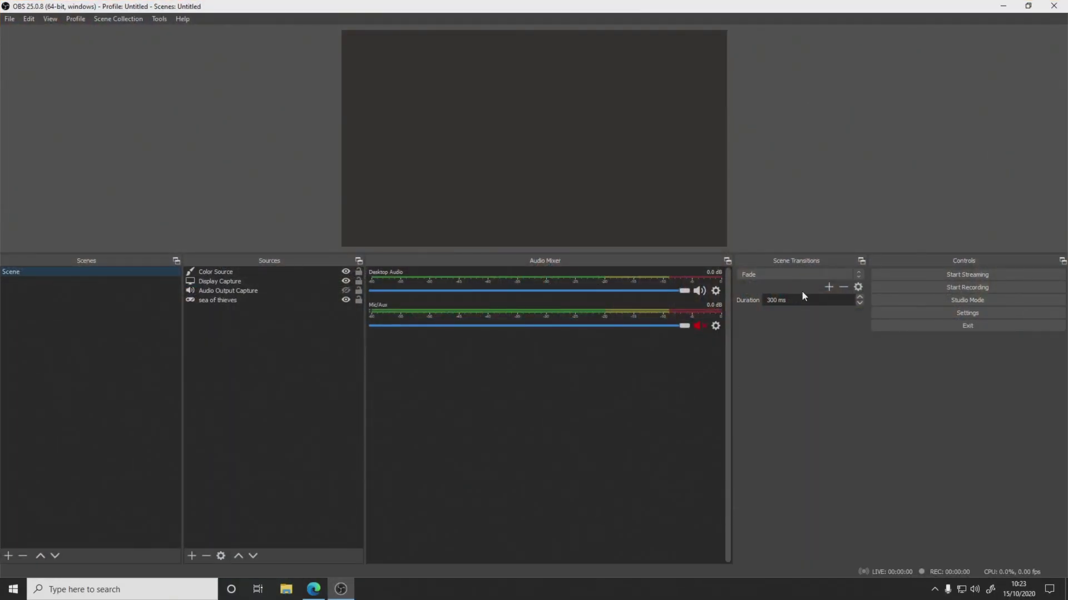
{"action": "left_click", "coordinate": [828, 287]}
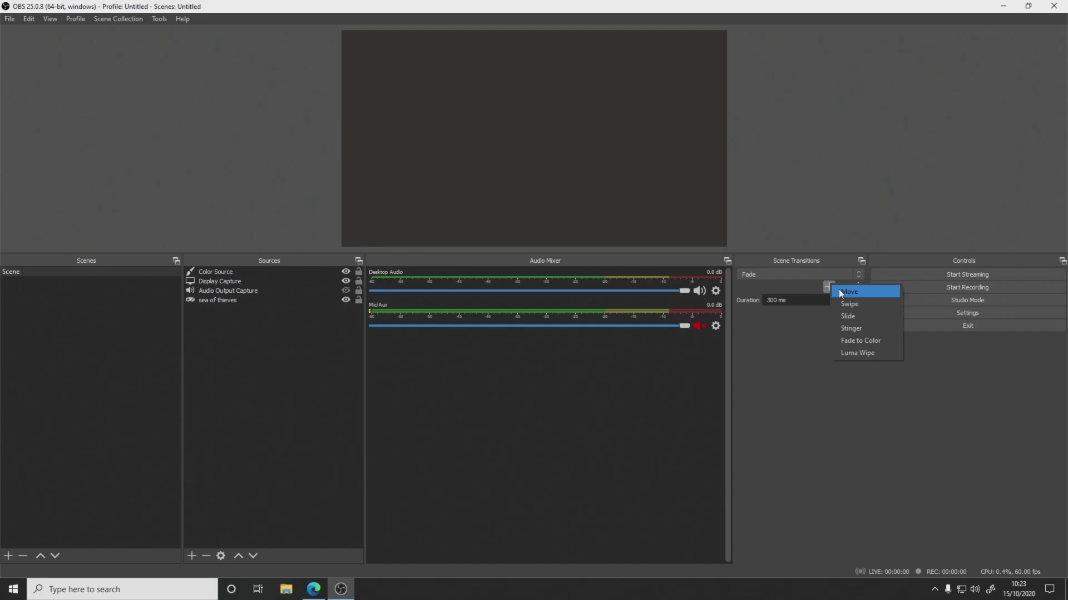
Step: Add a new scene named Scene 2 to the Scenes list
{"action": "left_click", "coordinate": [122, 271]}
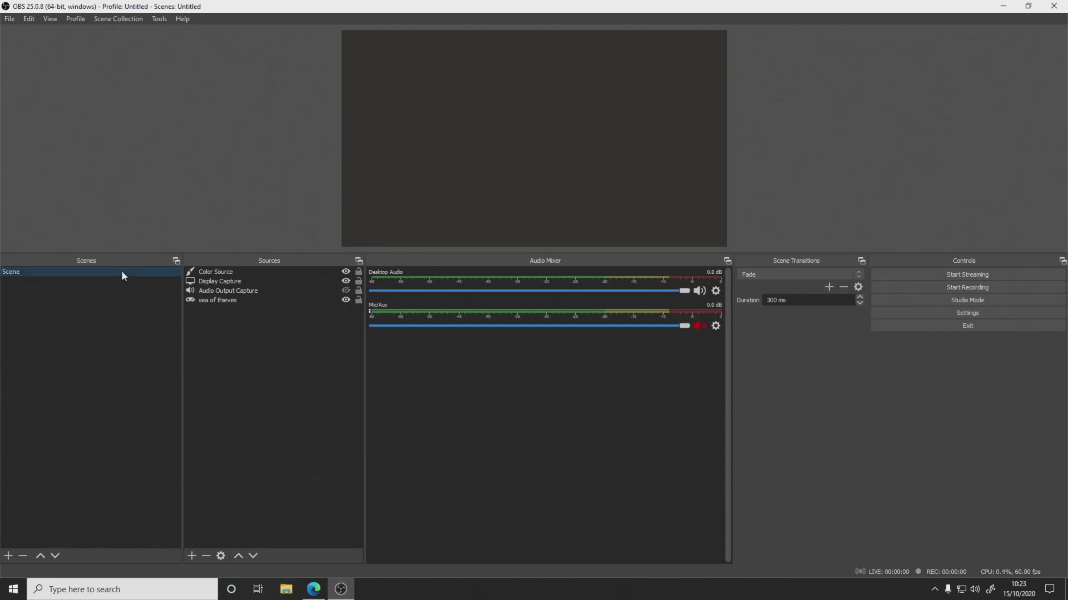
{"action": "right_click", "coordinate": [122, 271]}
{"action": "left_click", "coordinate": [148, 289]}
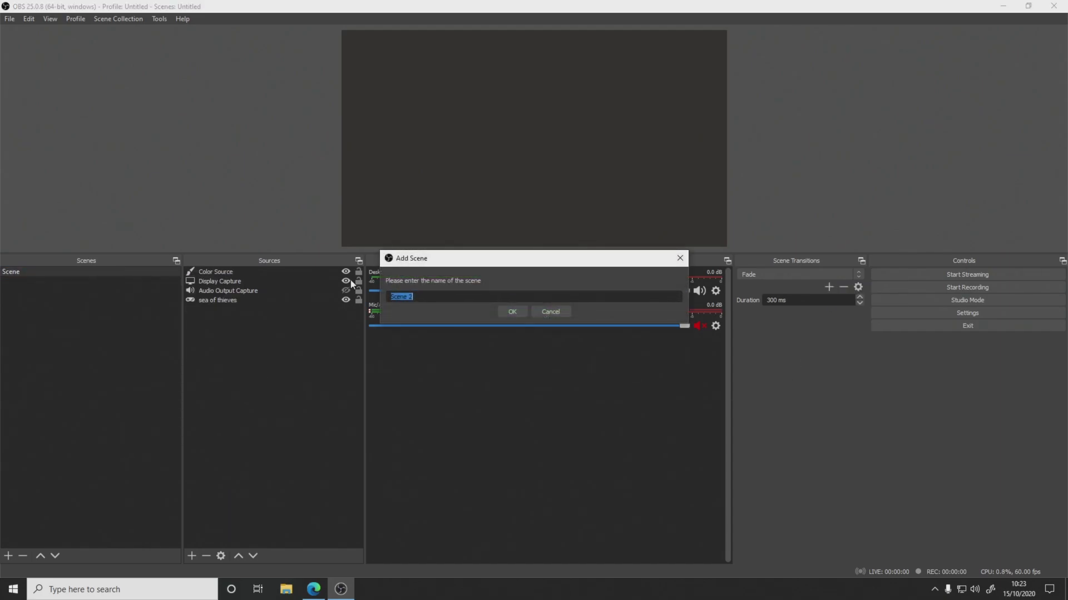
{"action": "key", "text": "Return"}
Step: Duplicate Scene 2 twice, creating Scene 2 2 and Scene 2 2 2
{"action": "right_click", "coordinate": [66, 272]}
{"action": "left_click", "coordinate": [39, 281]}
{"action": "right_click", "coordinate": [40, 282]}
{"action": "left_click", "coordinate": [70, 305]}
{"action": "key", "text": "Return"}
{"action": "right_click", "coordinate": [49, 290]}
{"action": "left_click", "coordinate": [121, 309]}
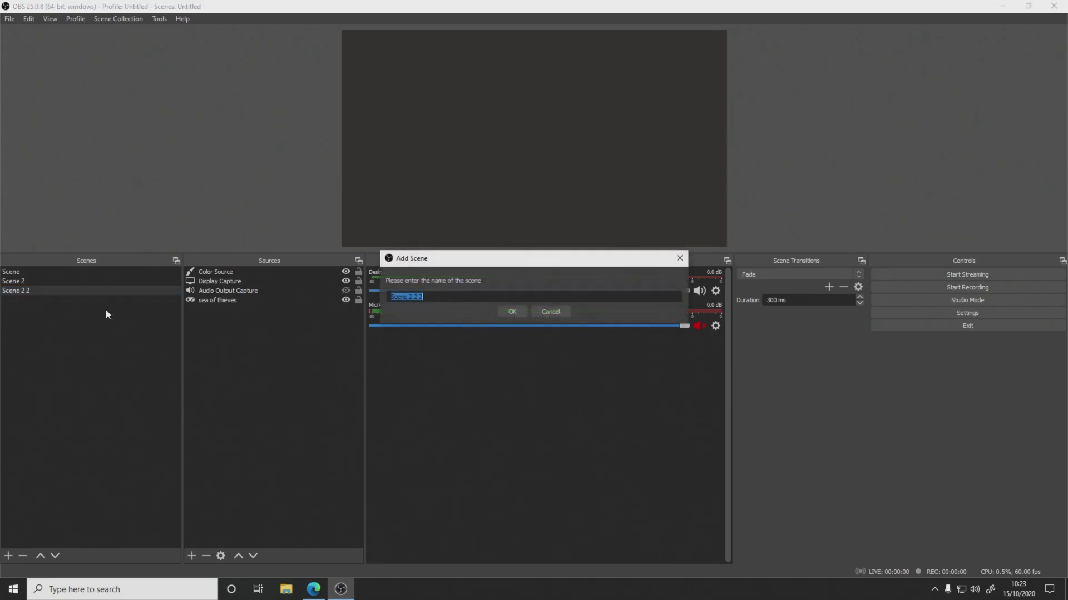
{"action": "key", "text": "Return"}
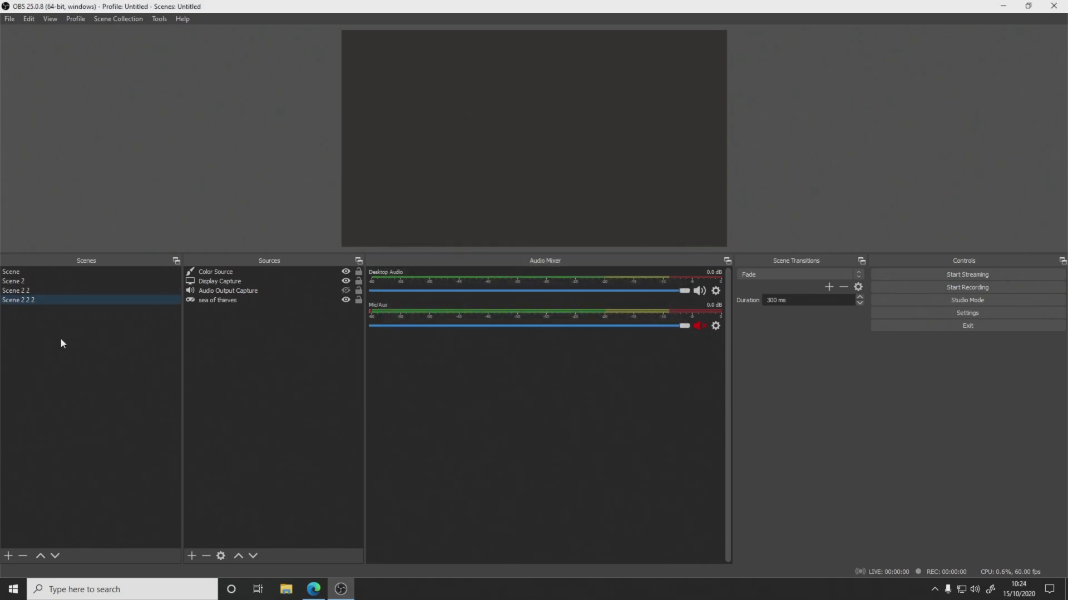
Step: Add an Image source to Scene using the skull PNG from Pictures
{"action": "left_click", "coordinate": [17, 272]}
{"action": "right_click", "coordinate": [224, 345]}
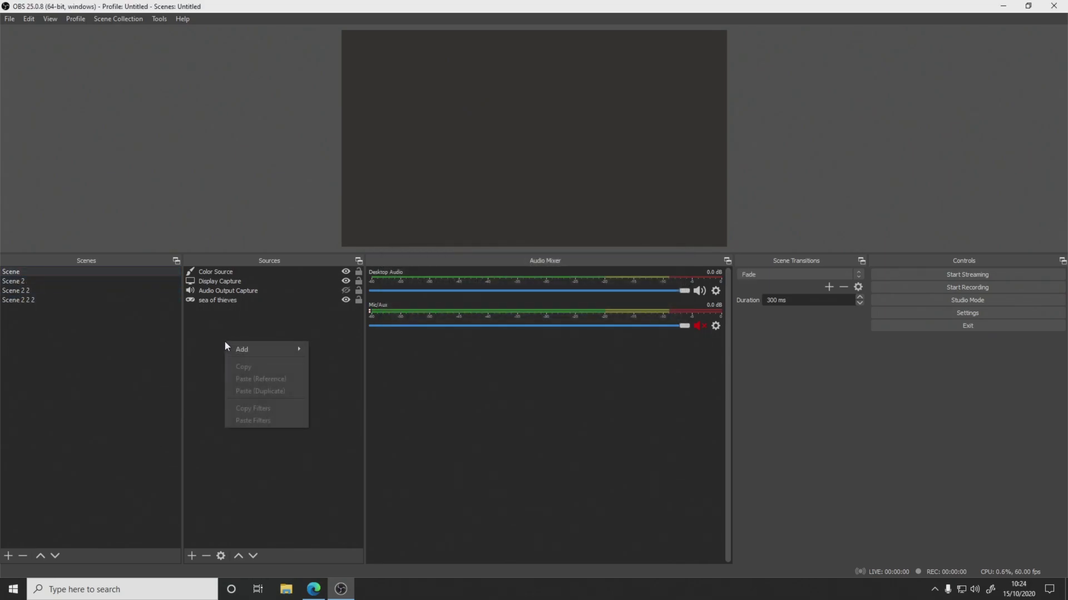
{"action": "mouse_move", "coordinate": [238, 348]}
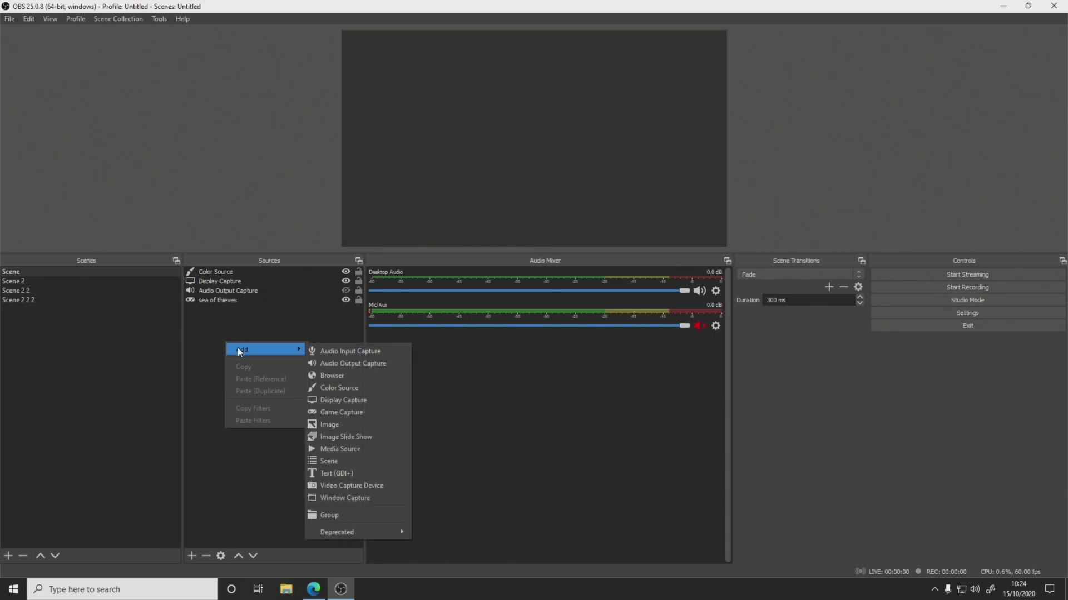
{"action": "left_click", "coordinate": [341, 425]}
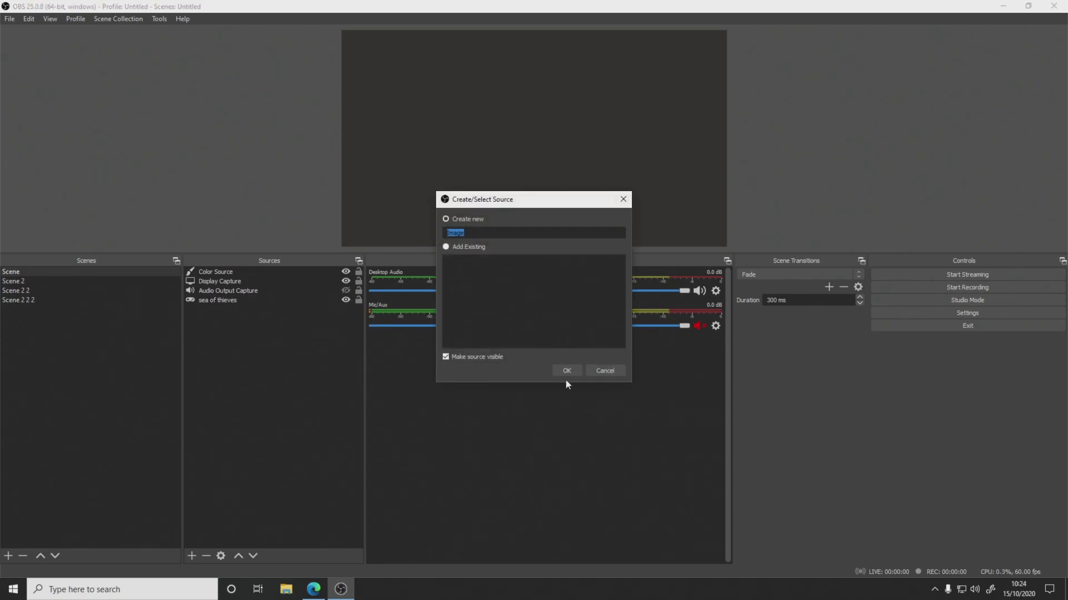
{"action": "left_click", "coordinate": [566, 372]}
{"action": "left_click", "coordinate": [695, 363]}
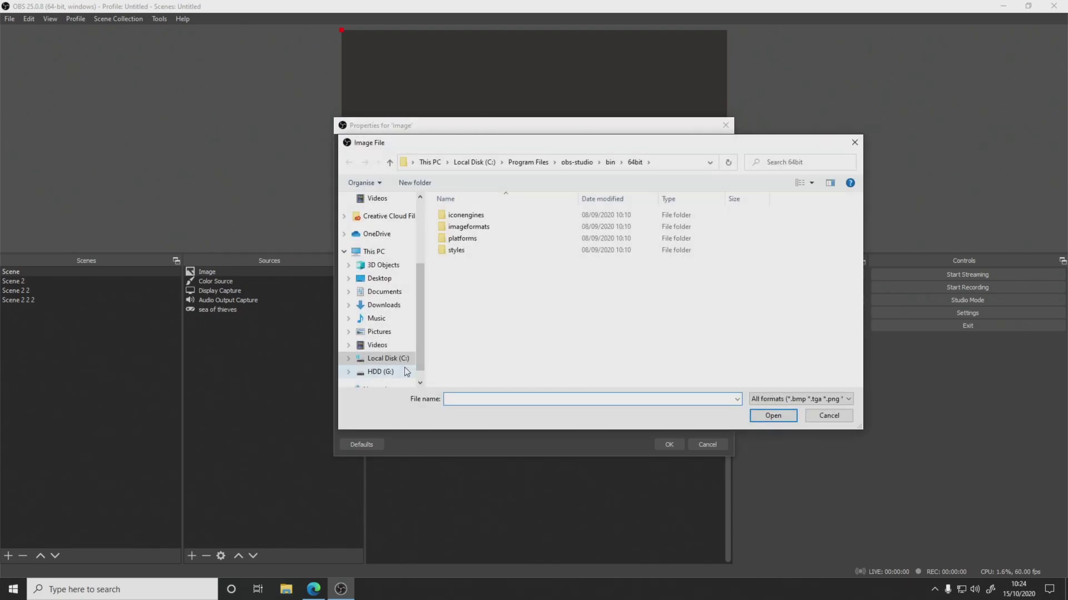
{"action": "left_click", "coordinate": [378, 332]}
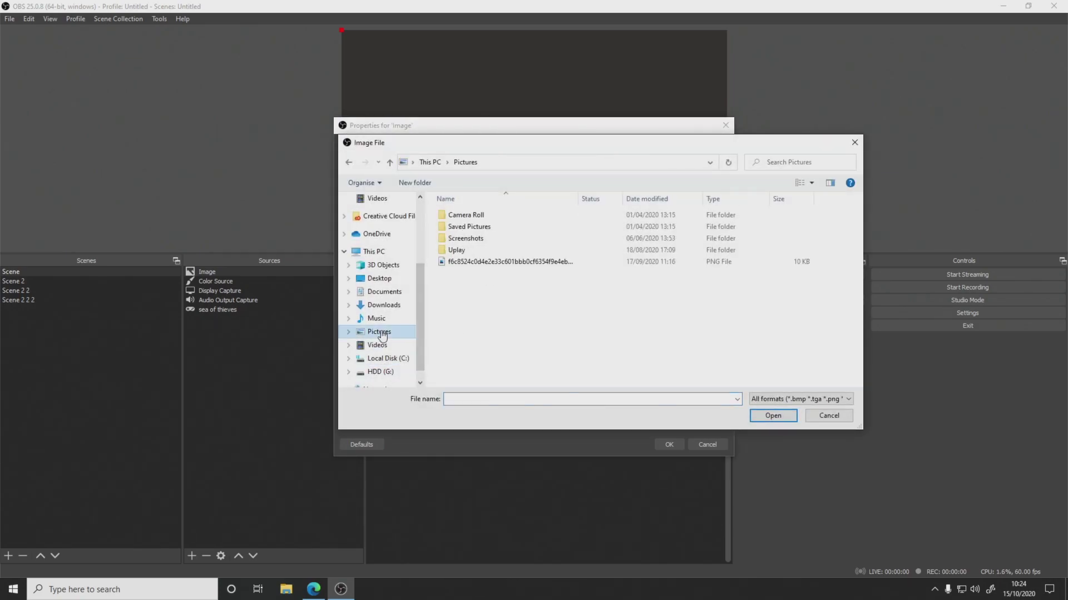
{"action": "double_click", "coordinate": [544, 267]}
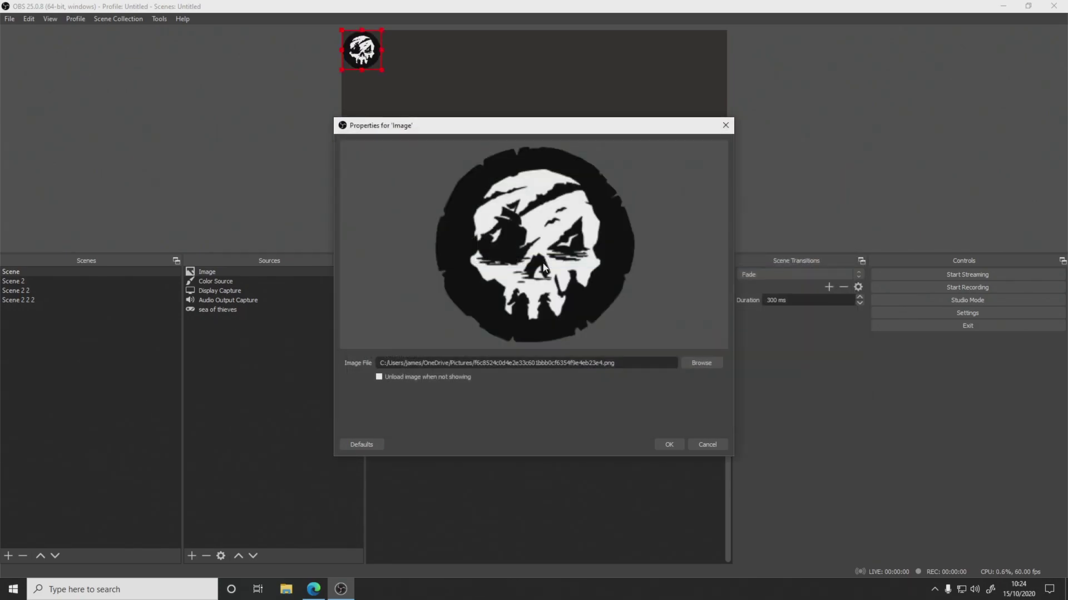
{"action": "left_click", "coordinate": [669, 445]}
Step: Enlarge the skull image to about 235 px square in the top-left corner
{"action": "left_click_drag", "start_coordinate": [381, 71], "coordinate": [472, 160]}
{"action": "left_click", "coordinate": [211, 443]}
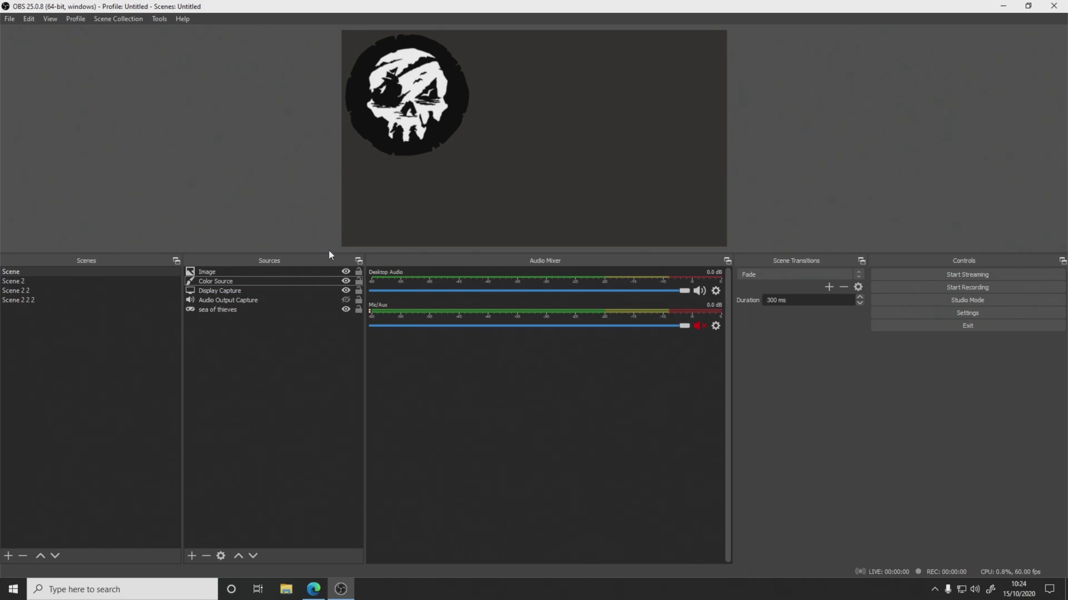
{"action": "left_click", "coordinate": [65, 287]}
Step: Inspect the skull's options in Scene and the source options in Scene 2
{"action": "left_click", "coordinate": [54, 272]}
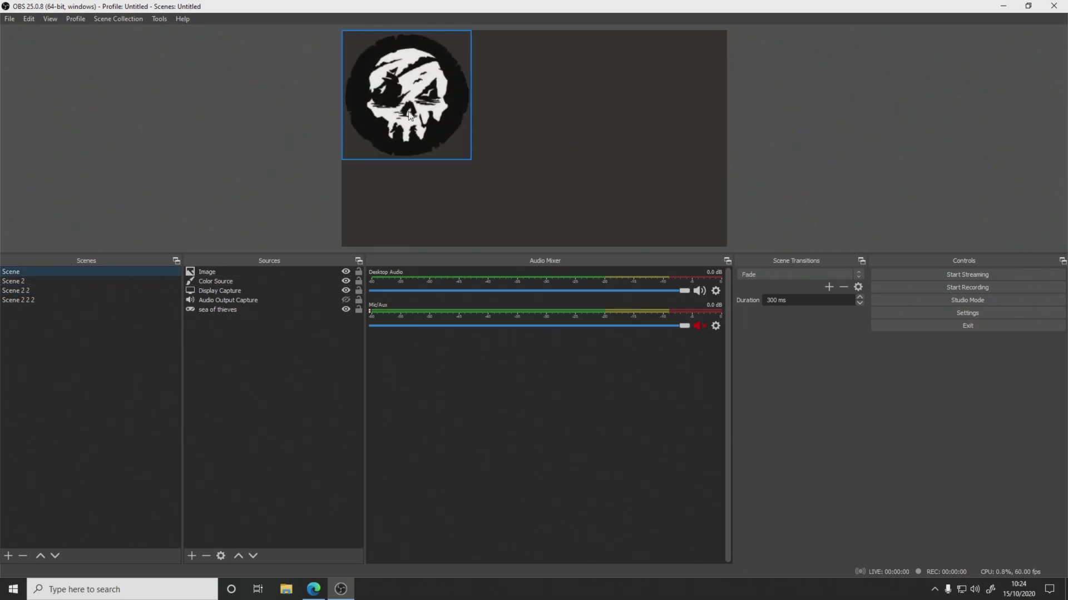
{"action": "right_click", "coordinate": [413, 107]}
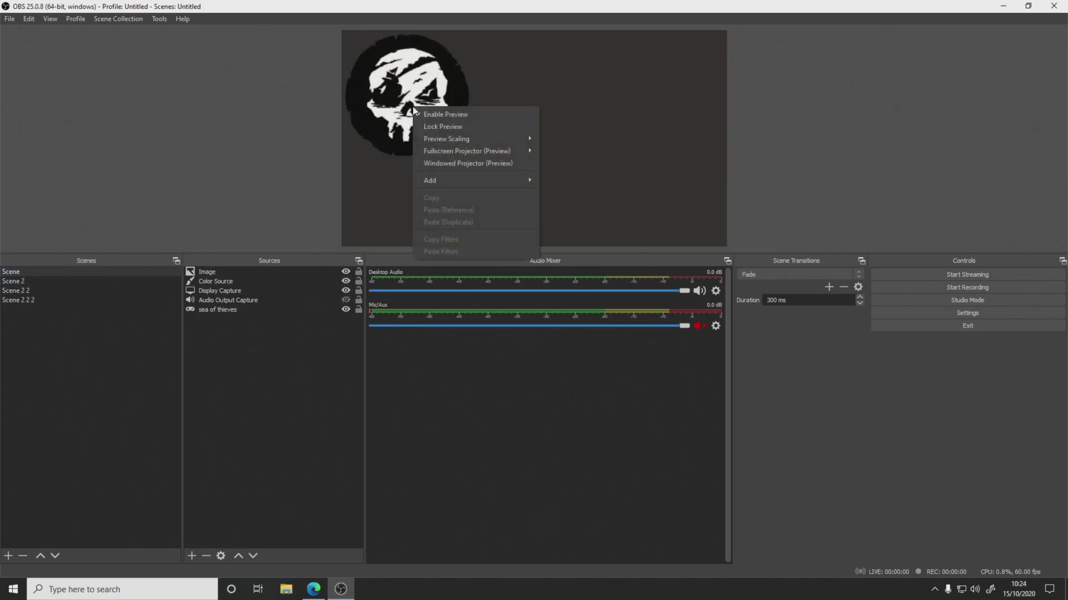
{"action": "left_click", "coordinate": [388, 92]}
{"action": "right_click", "coordinate": [400, 148]}
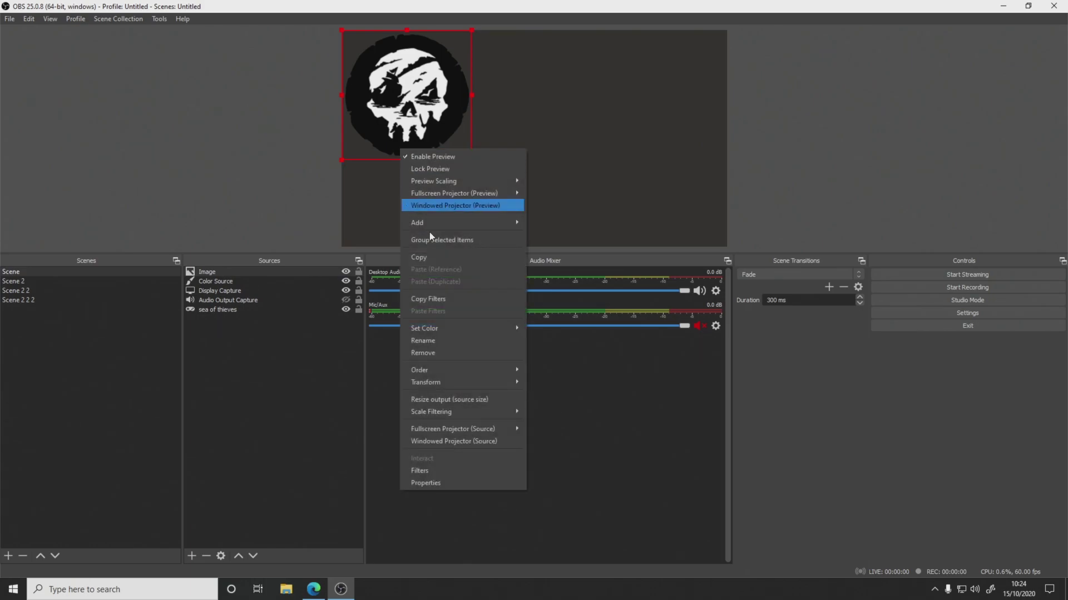
{"action": "left_click", "coordinate": [46, 284]}
{"action": "right_click", "coordinate": [401, 135]}
{"action": "right_click", "coordinate": [275, 341]}
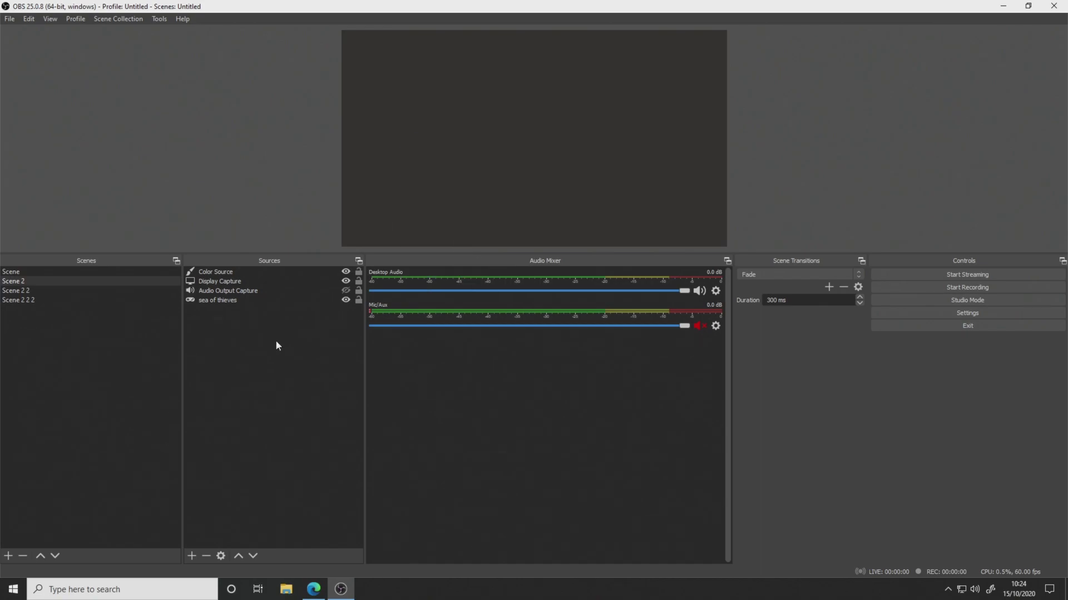
{"action": "left_click", "coordinate": [226, 358]}
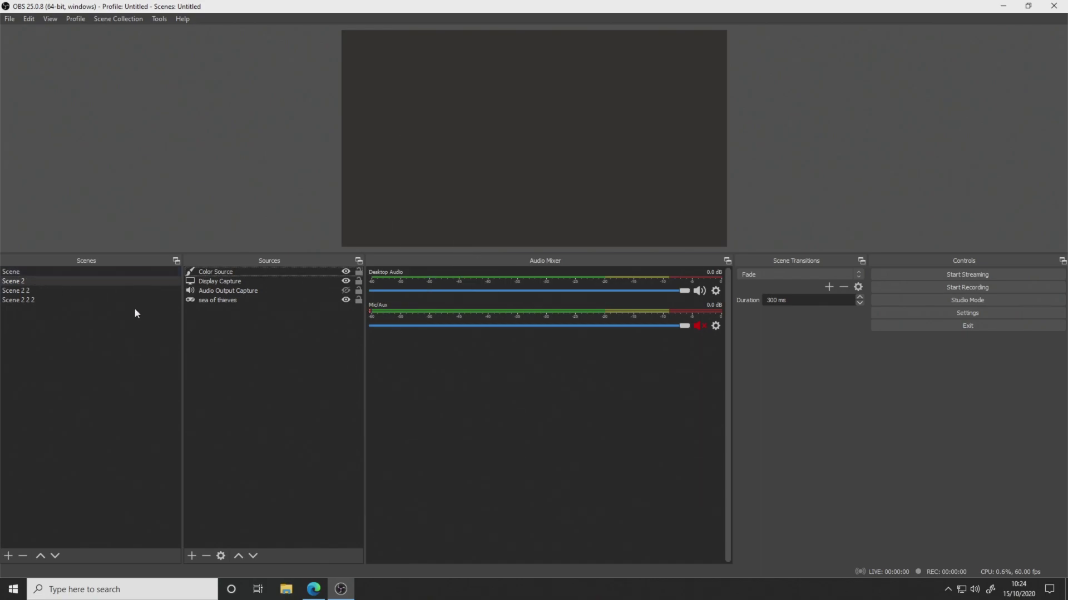
{"action": "right_click", "coordinate": [256, 348]}
Step: Copy the skull Image source from Scene
{"action": "left_click", "coordinate": [65, 270]}
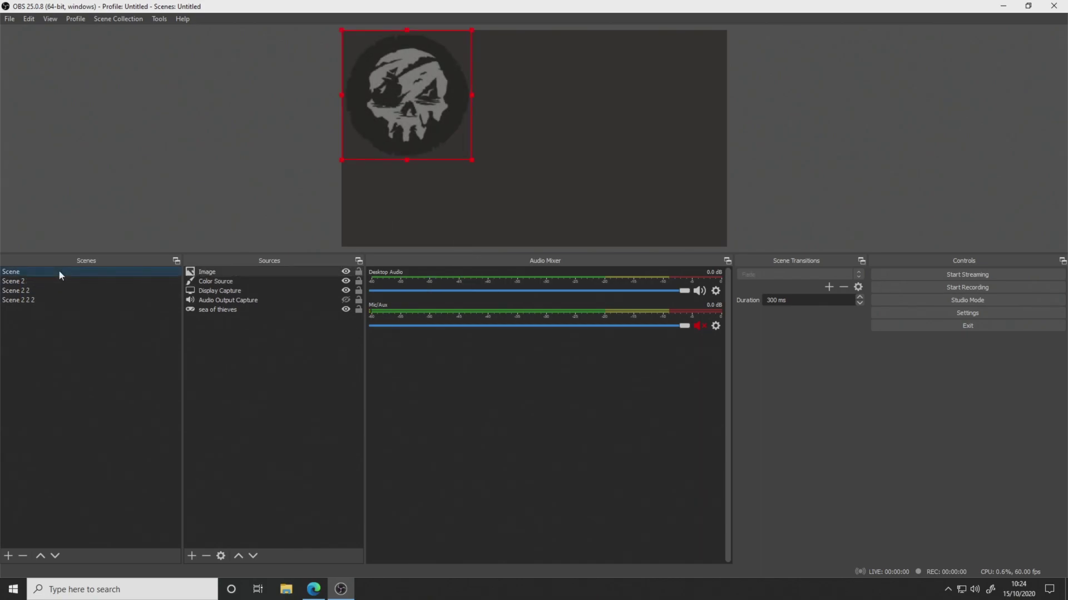
{"action": "right_click", "coordinate": [236, 275]}
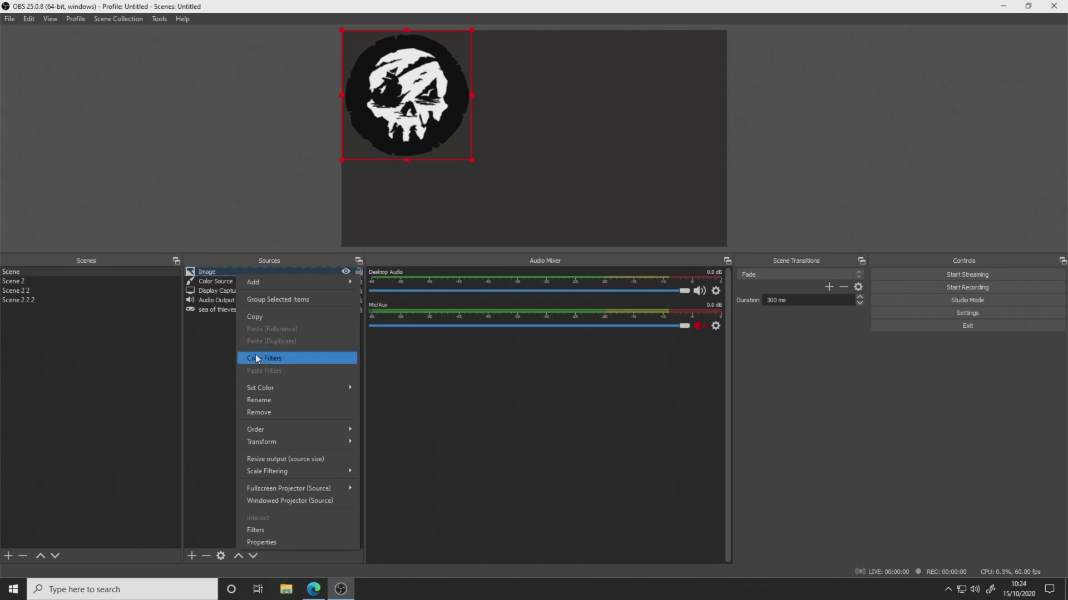
{"action": "key", "text": "Escape"}
{"action": "right_click", "coordinate": [222, 276]}
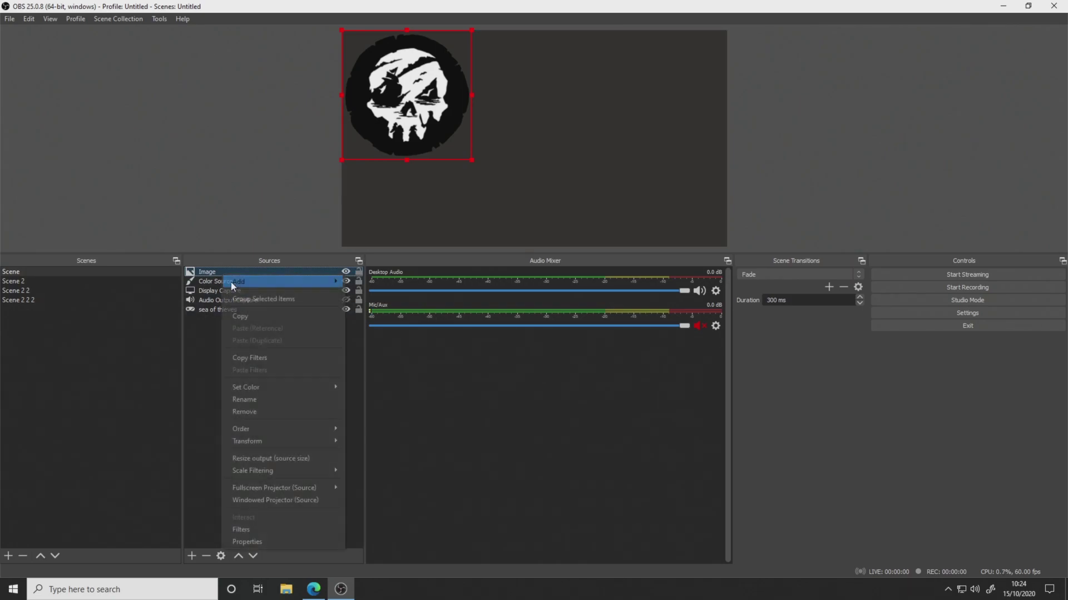
{"action": "left_click", "coordinate": [253, 314]}
Step: Paste the skull into Scene 2, as a reference into Scene 2 2, and duplicated into Scene 2 2 2
{"action": "left_click", "coordinate": [52, 280]}
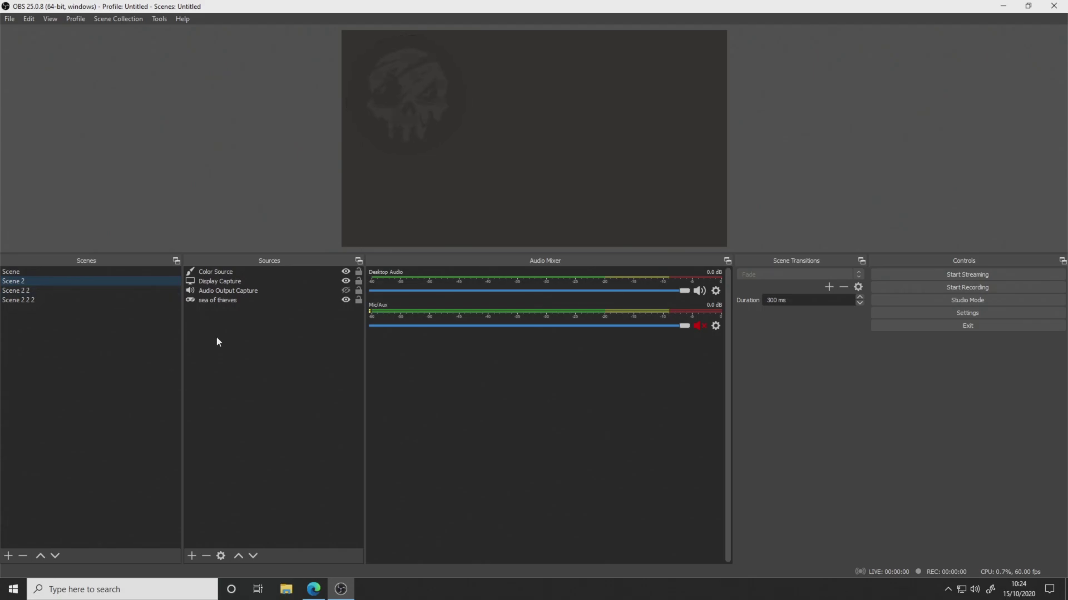
{"action": "right_click", "coordinate": [216, 335]}
{"action": "left_click", "coordinate": [257, 363]}
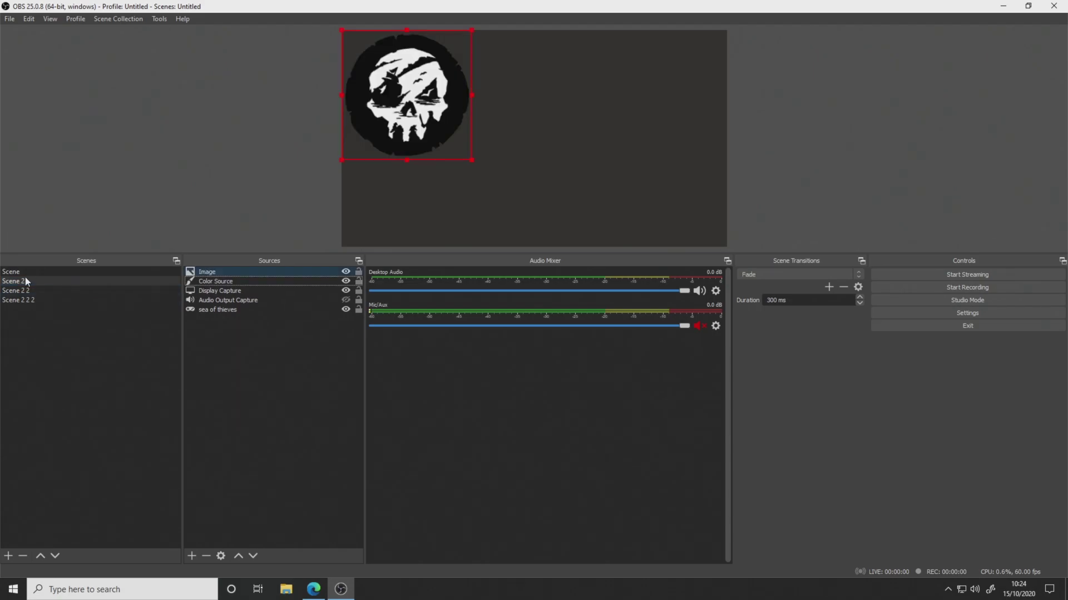
{"action": "left_click", "coordinate": [28, 288]}
{"action": "right_click", "coordinate": [239, 364]}
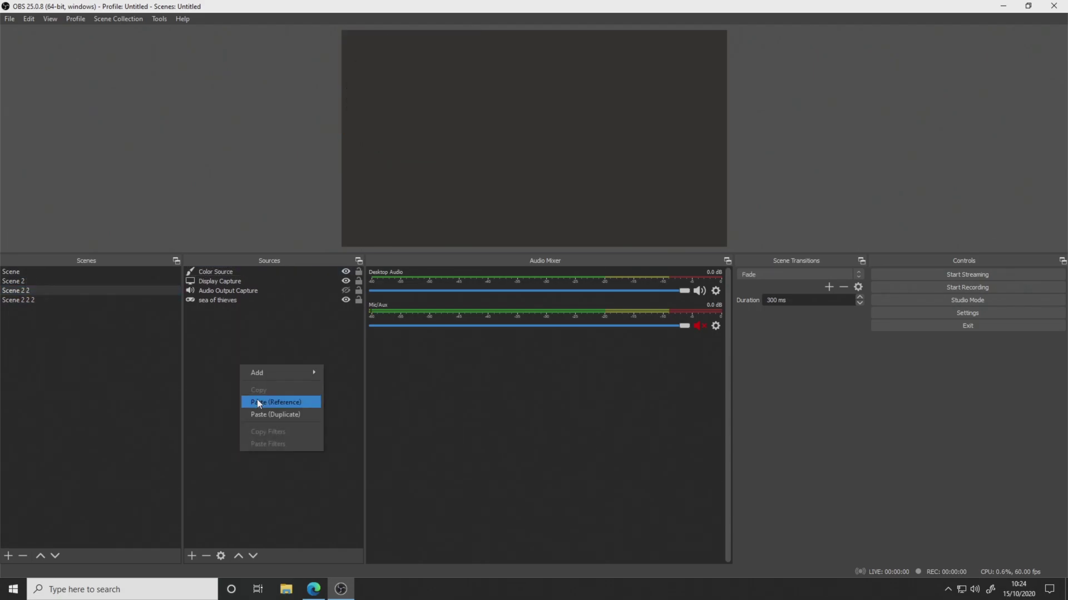
{"action": "left_click", "coordinate": [271, 403]}
{"action": "left_click", "coordinate": [62, 300]}
{"action": "right_click", "coordinate": [241, 368]}
{"action": "left_click", "coordinate": [275, 415]}
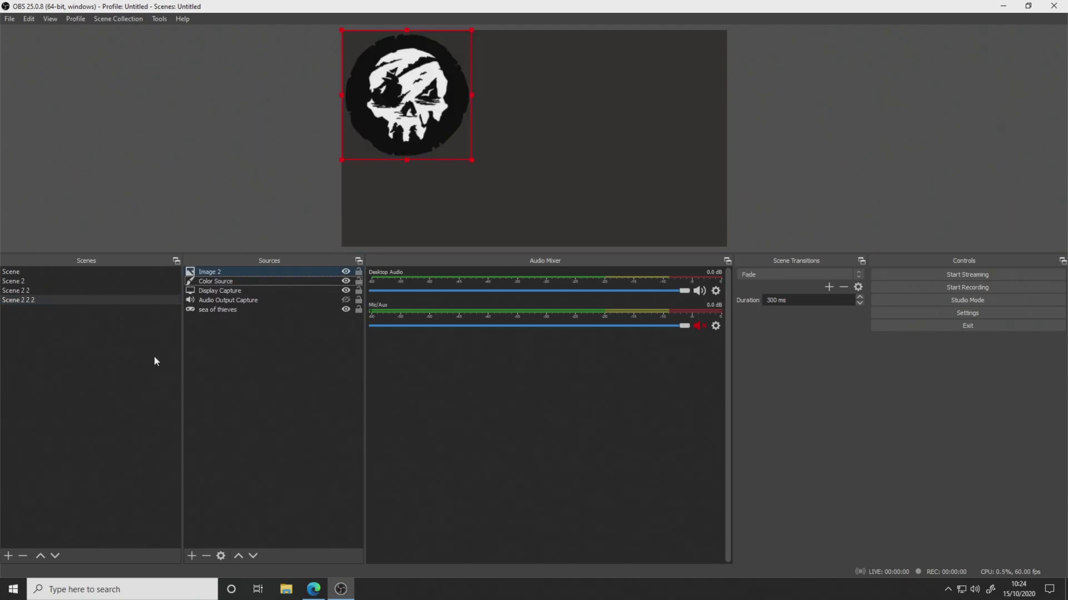
Step: Delete the Image source from Scene 2 2, confirming the removal
{"action": "left_click", "coordinate": [39, 289]}
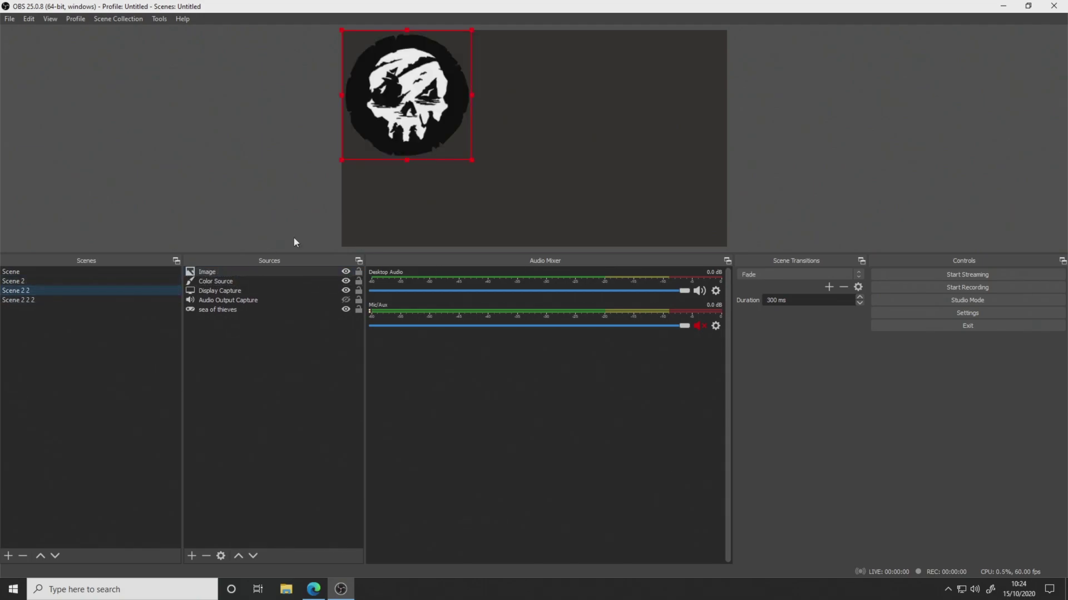
{"action": "left_click", "coordinate": [218, 275]}
{"action": "key", "text": "Delete"}
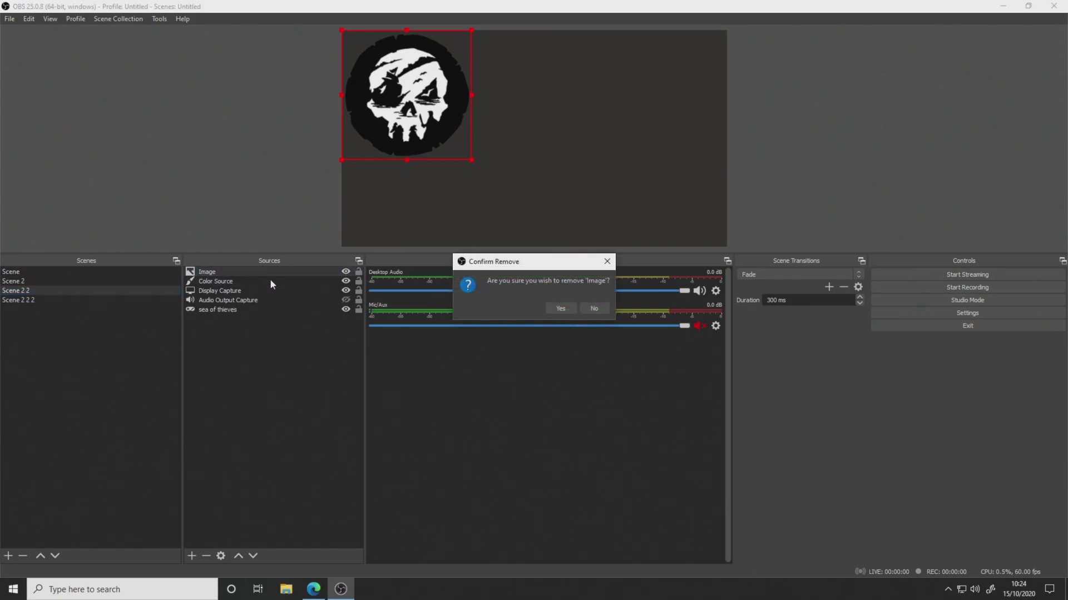
{"action": "left_click", "coordinate": [559, 310]}
{"action": "left_click", "coordinate": [58, 281]}
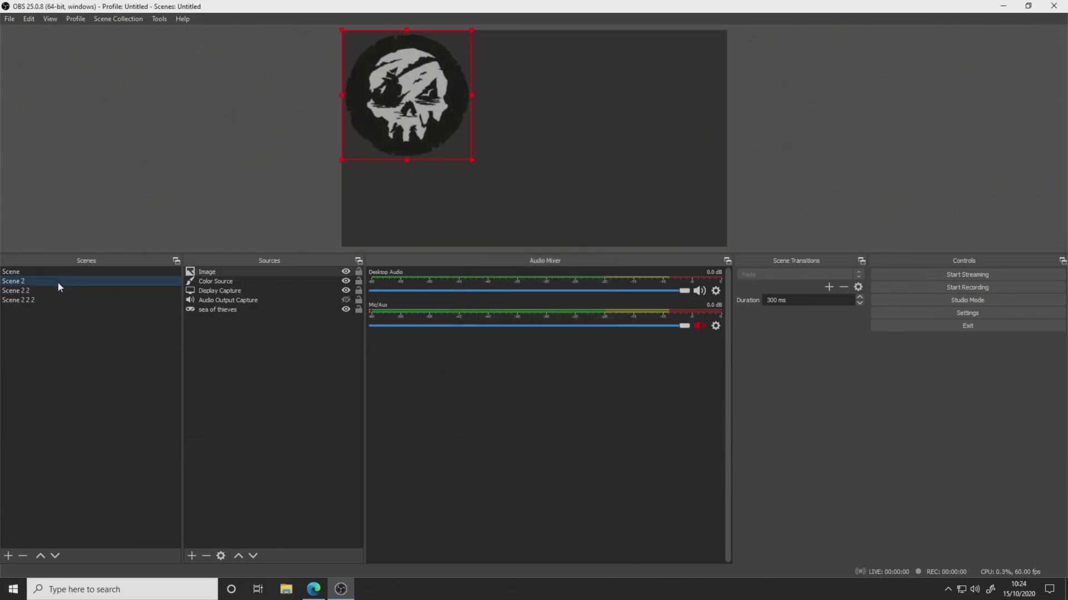
Step: Drag Scene 2's skull to the canvas's right edge and compare it against Scene
{"action": "left_click_drag", "start_coordinate": [380, 105], "coordinate": [635, 193]}
{"action": "left_click", "coordinate": [43, 272]}
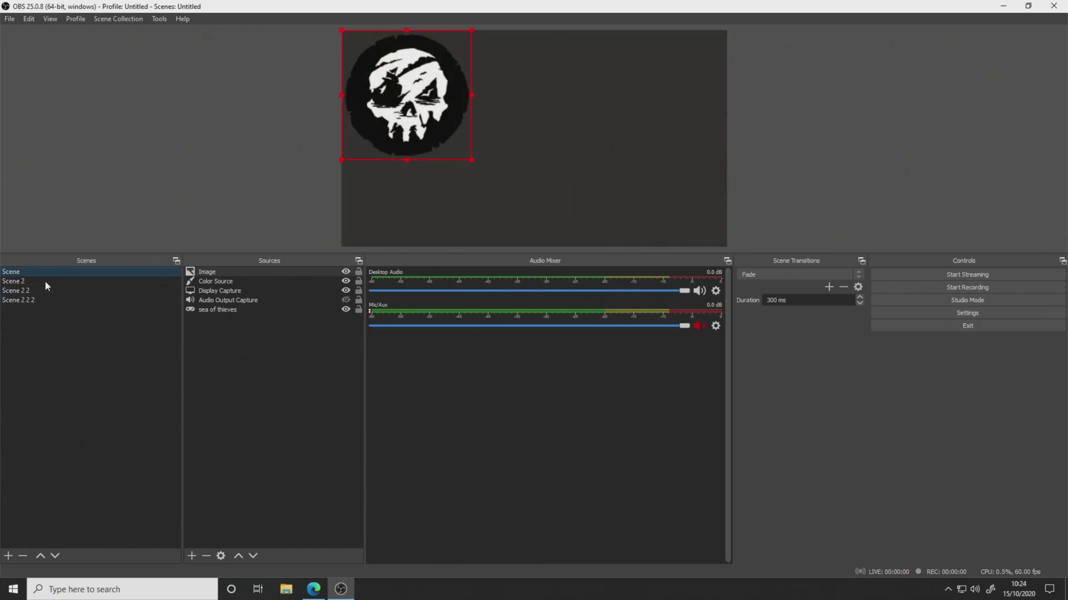
{"action": "left_click", "coordinate": [45, 281]}
{"action": "left_click", "coordinate": [47, 272]}
{"action": "left_click", "coordinate": [50, 279]}
{"action": "left_click", "coordinate": [52, 288]}
{"action": "left_click", "coordinate": [49, 272]}
Step: Delete Scene 2 2 2 and confirm the removal
{"action": "left_click", "coordinate": [56, 299]}
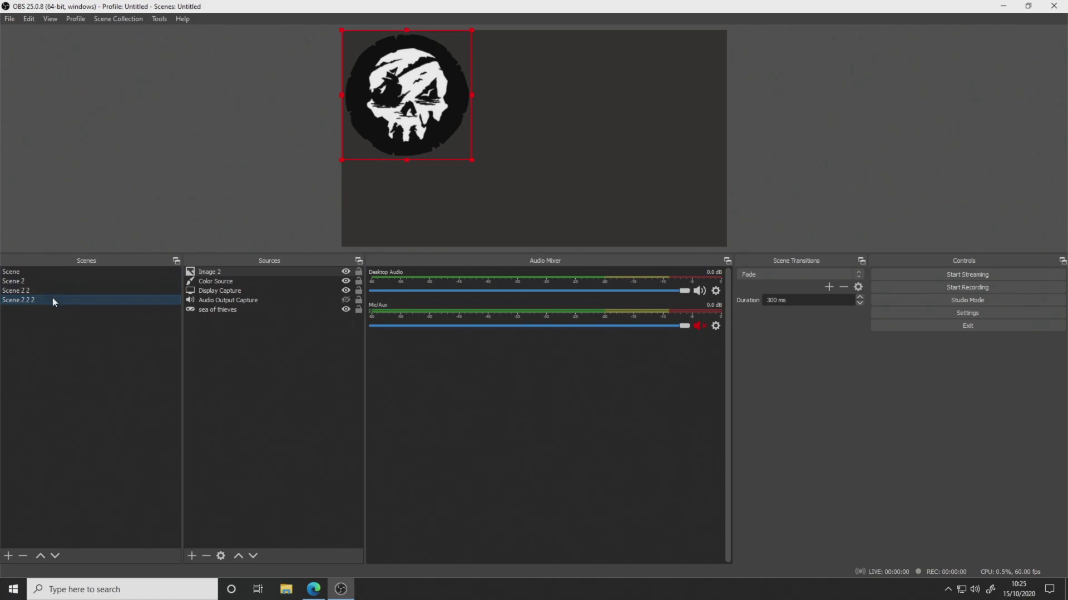
{"action": "key", "text": "Delete"}
{"action": "key", "text": "Return"}
Step: Back in Scene 2, enlarge the skull image by its corner to fill most of the canvas
{"action": "left_click", "coordinate": [25, 272]}
{"action": "left_click", "coordinate": [26, 281]}
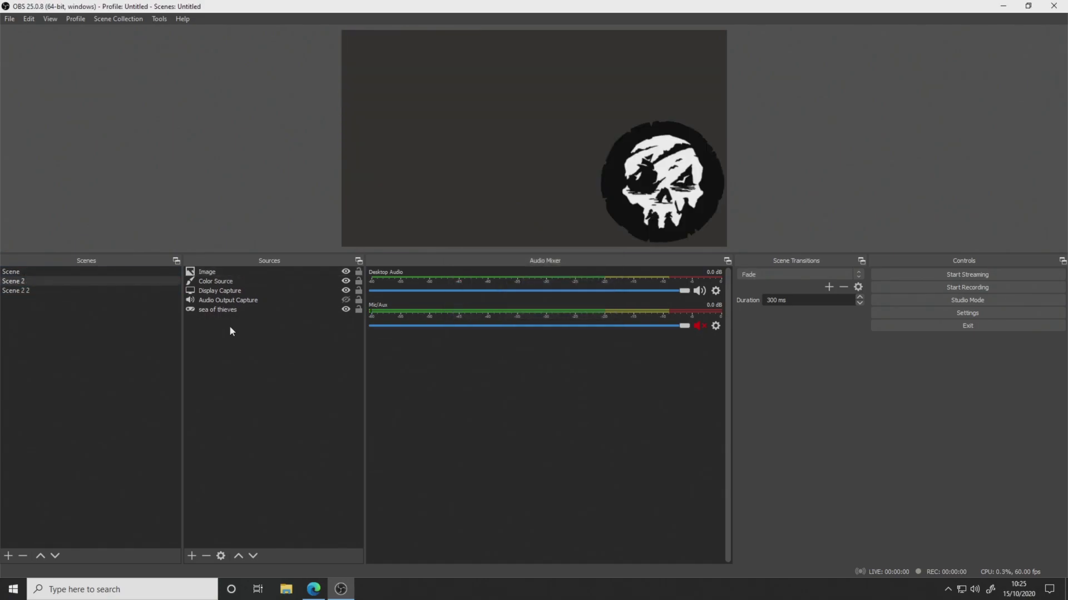
{"action": "left_click", "coordinate": [29, 280]}
{"action": "left_click", "coordinate": [36, 292]}
{"action": "left_click", "coordinate": [34, 282]}
{"action": "left_click", "coordinate": [617, 192]}
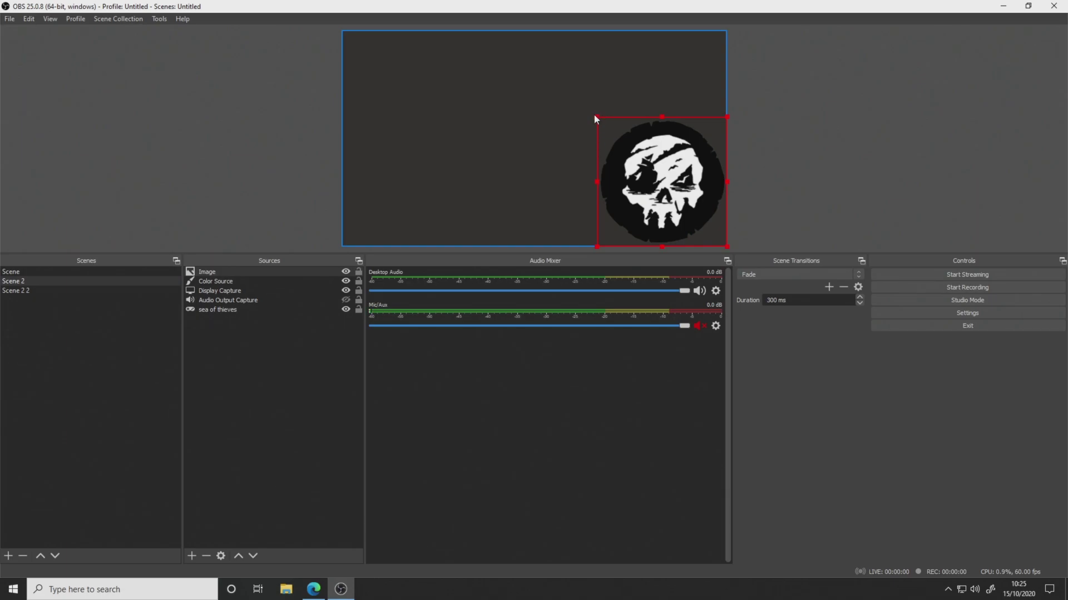
{"action": "left_click_drag", "start_coordinate": [597, 117], "coordinate": [378, 44]}
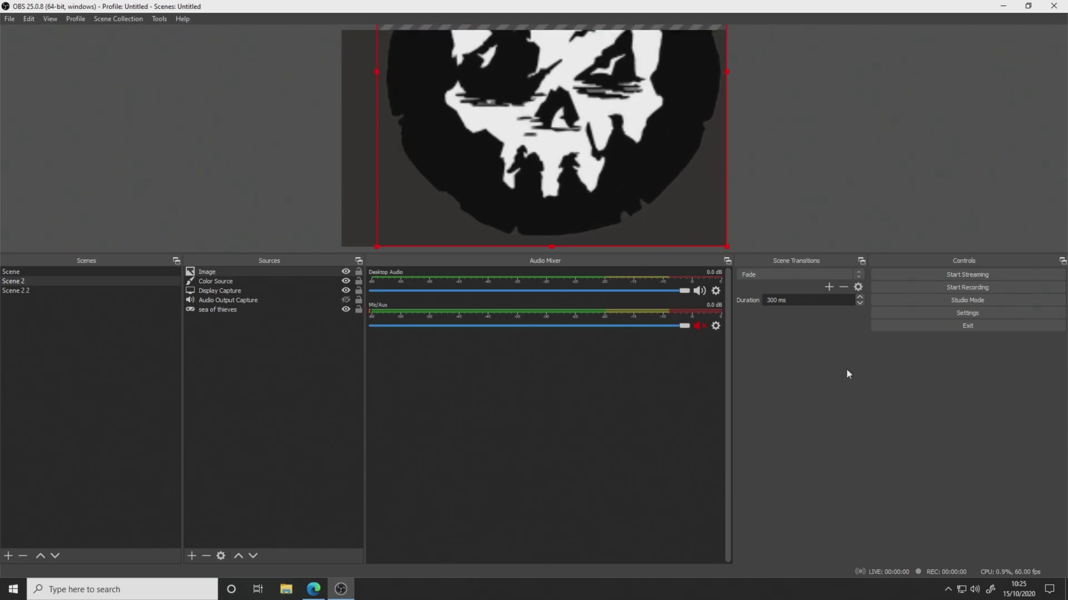
Step: Add a new Move transition in Scene Transitions, keeping the name 'Move'
{"action": "left_click", "coordinate": [786, 274]}
{"action": "left_click", "coordinate": [786, 274]}
{"action": "left_click", "coordinate": [829, 286]}
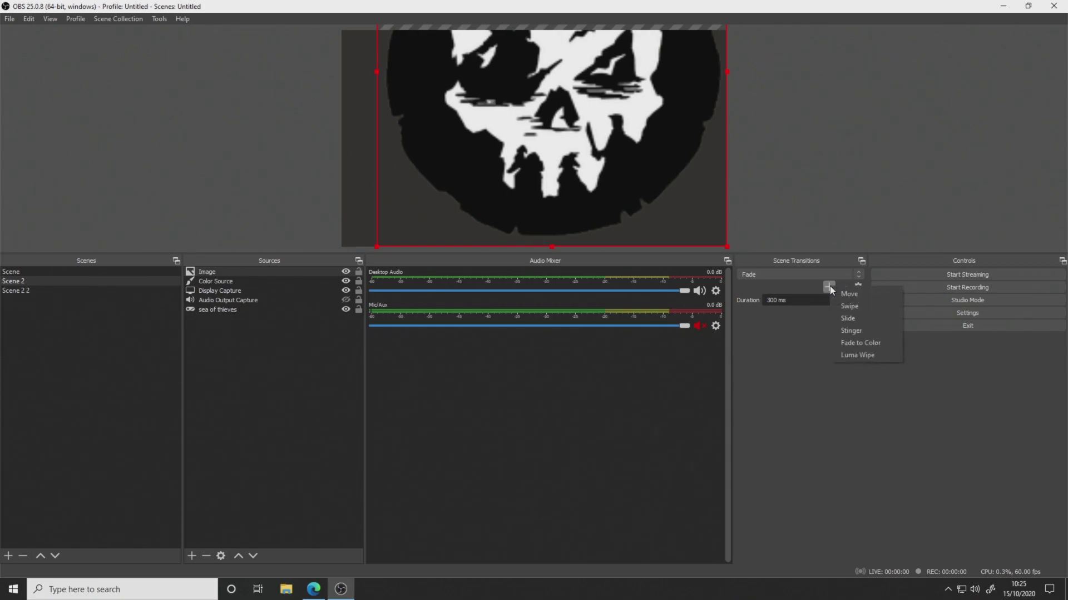
{"action": "left_click", "coordinate": [846, 295]}
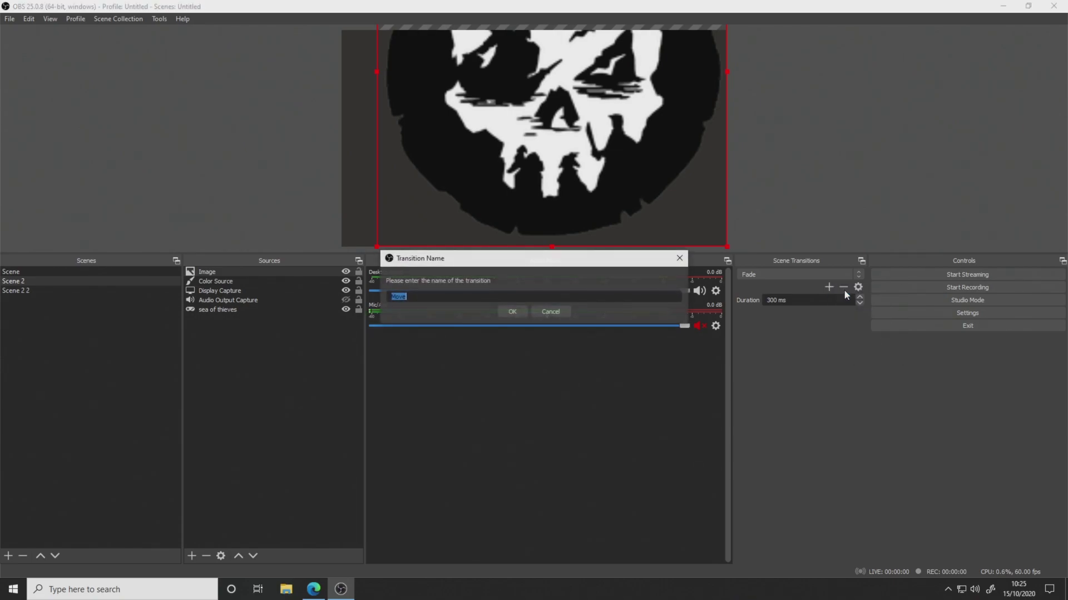
{"action": "left_click", "coordinate": [506, 310]}
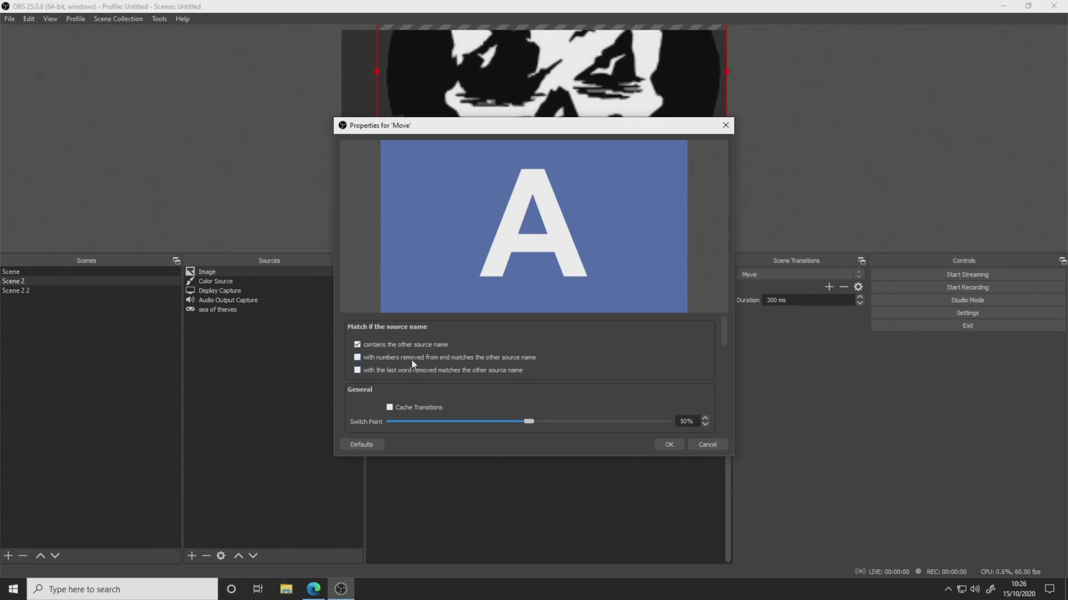
Step: Untick the source-name matching option, adjust the switch point, and enlarge the Move properties window
{"action": "left_click", "coordinate": [358, 357]}
{"action": "scroll", "coordinate": [542, 333], "scroll_direction": "down", "scroll_amount": 1}
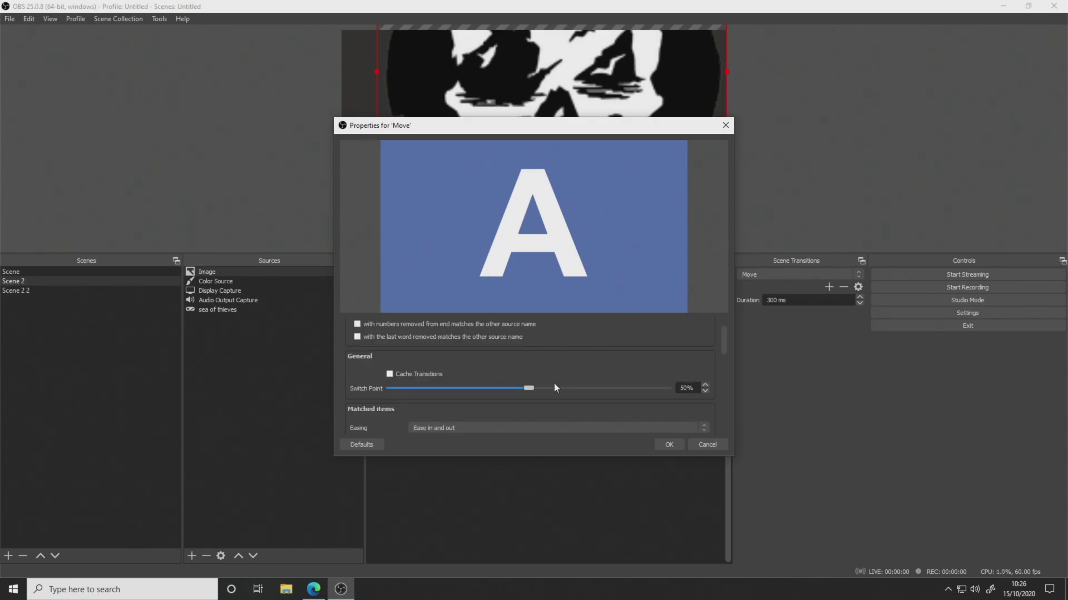
{"action": "scroll", "coordinate": [549, 357], "scroll_direction": "down", "scroll_amount": 1}
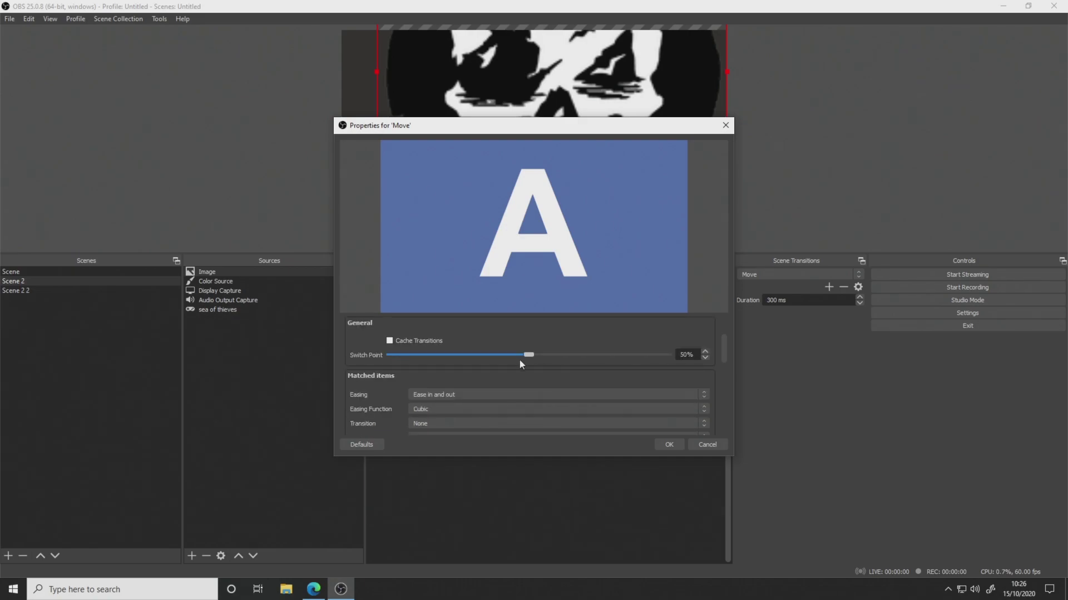
{"action": "mouse_move", "coordinate": [530, 355]}
{"action": "left_mouse_down"}
{"action": "mouse_move", "coordinate": [416, 363]}
{"action": "mouse_move", "coordinate": [532, 357]}
{"action": "left_mouse_up"}
{"action": "scroll", "coordinate": [605, 330], "scroll_direction": "down", "scroll_amount": 1}
{"action": "scroll", "coordinate": [605, 330], "scroll_direction": "up", "scroll_amount": 1}
{"action": "left_click_drag", "start_coordinate": [614, 457], "coordinate": [615, 573]}
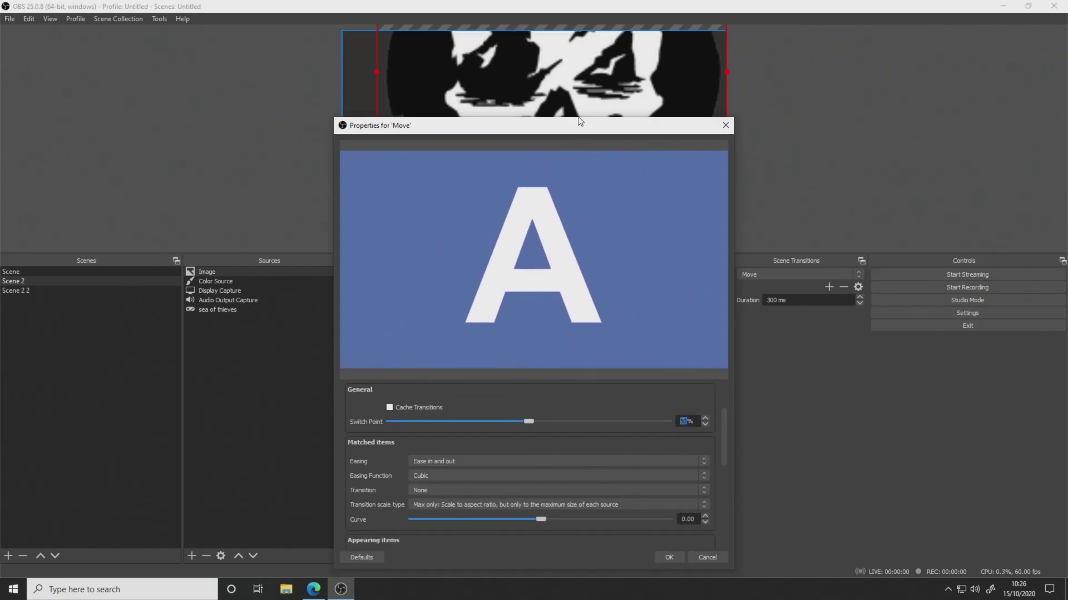
{"action": "left_click_drag", "start_coordinate": [579, 117], "coordinate": [578, 1]}
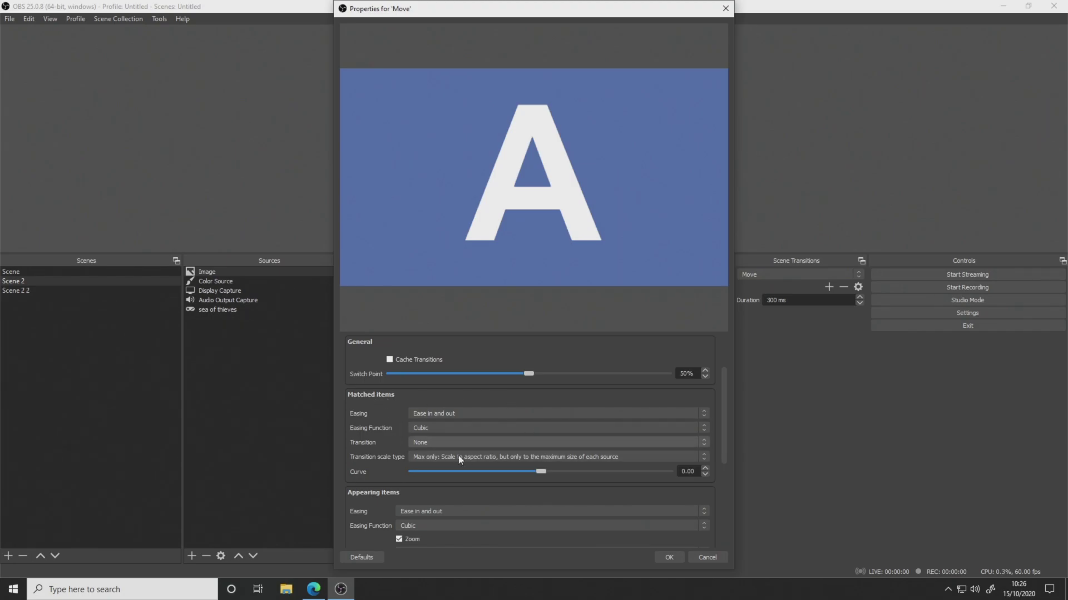
Step: Give matched items Ease out easing with the Bounce easing function
{"action": "left_click", "coordinate": [465, 412]}
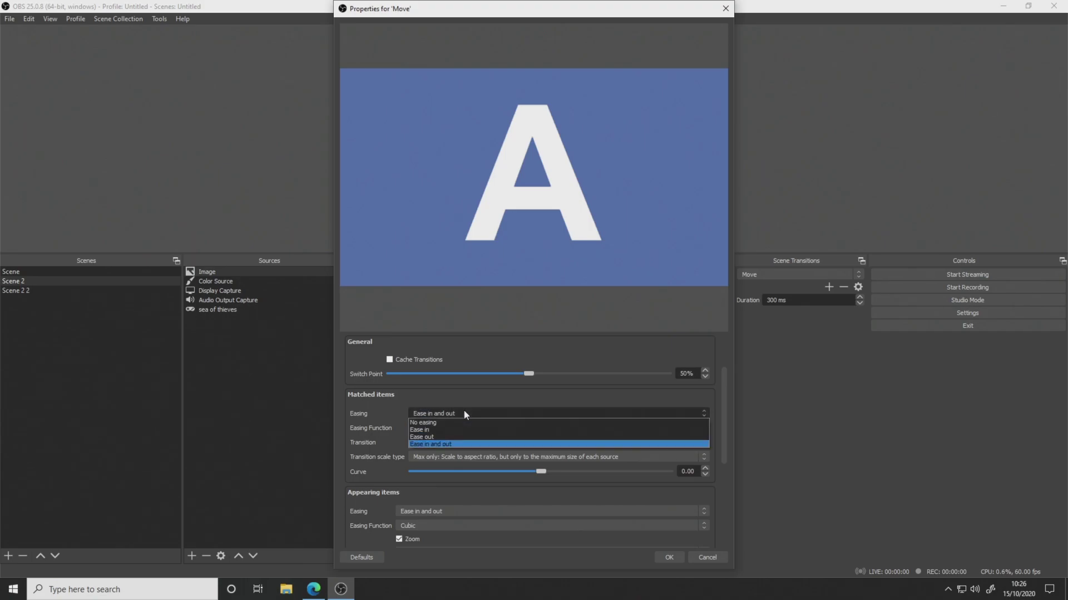
{"action": "left_click", "coordinate": [462, 422]}
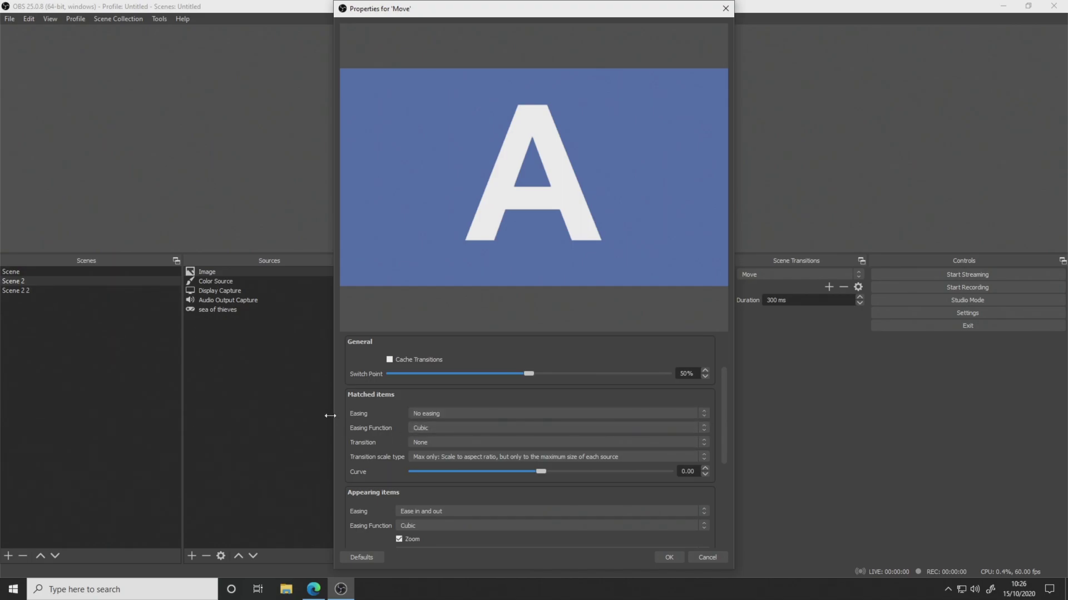
{"action": "left_click", "coordinate": [476, 412]}
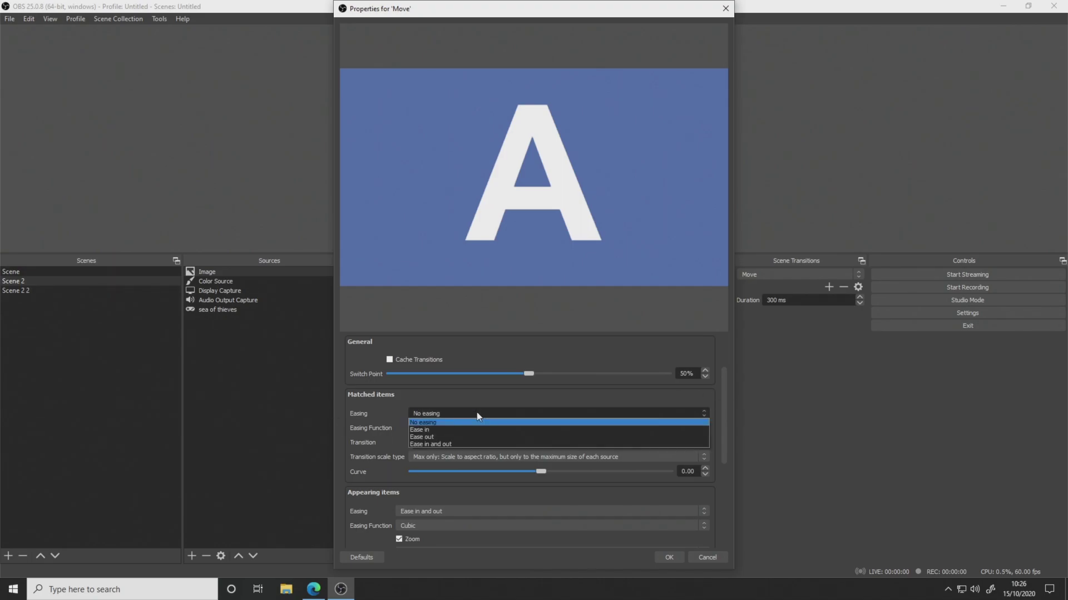
{"action": "left_click", "coordinate": [474, 441]}
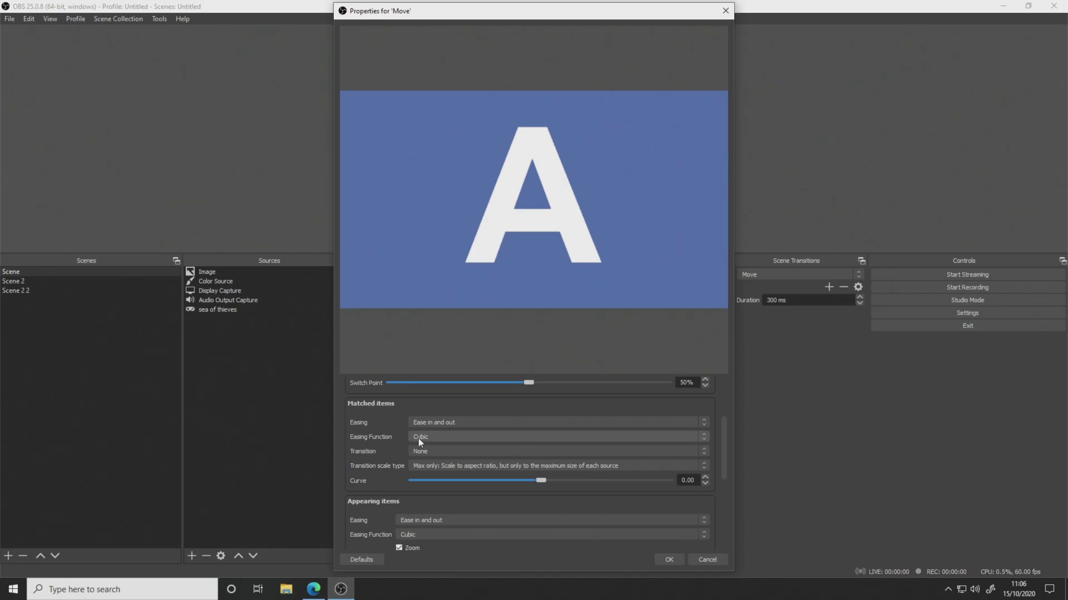
{"action": "left_click", "coordinate": [418, 438]}
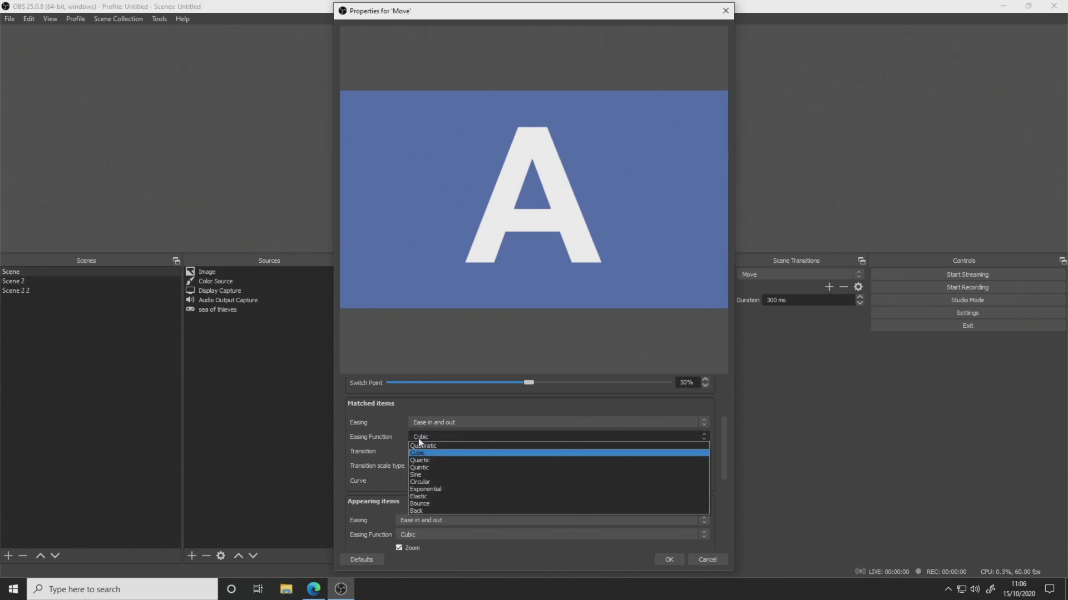
{"action": "left_click", "coordinate": [431, 503]}
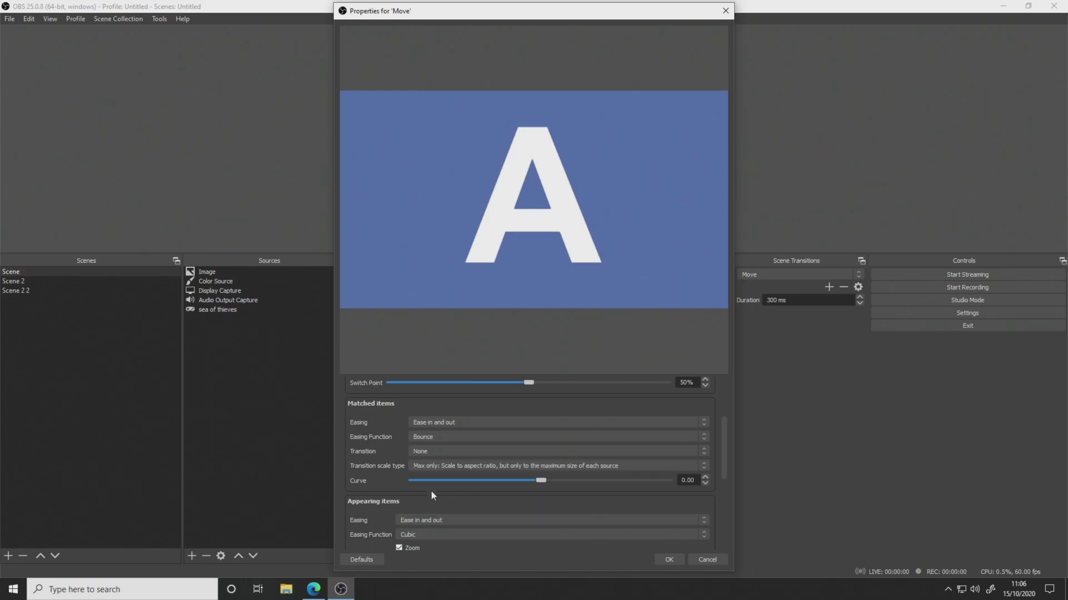
{"action": "left_click", "coordinate": [440, 423]}
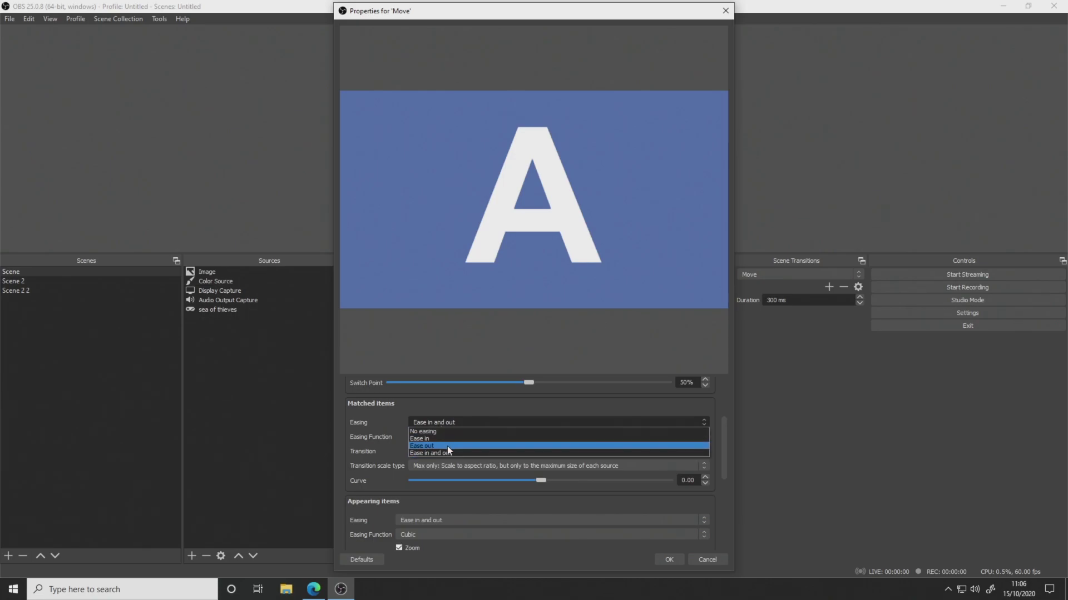
{"action": "left_click", "coordinate": [447, 446]}
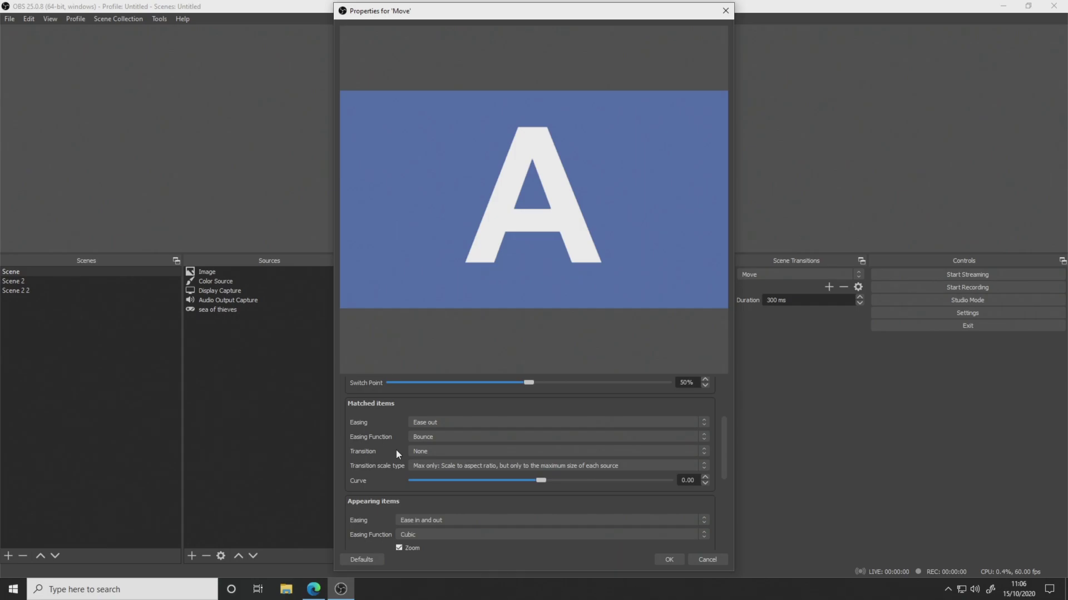
Step: Save the Move settings, test it between Scene and Scene 2, and reopen its properties
{"action": "left_click", "coordinate": [662, 556]}
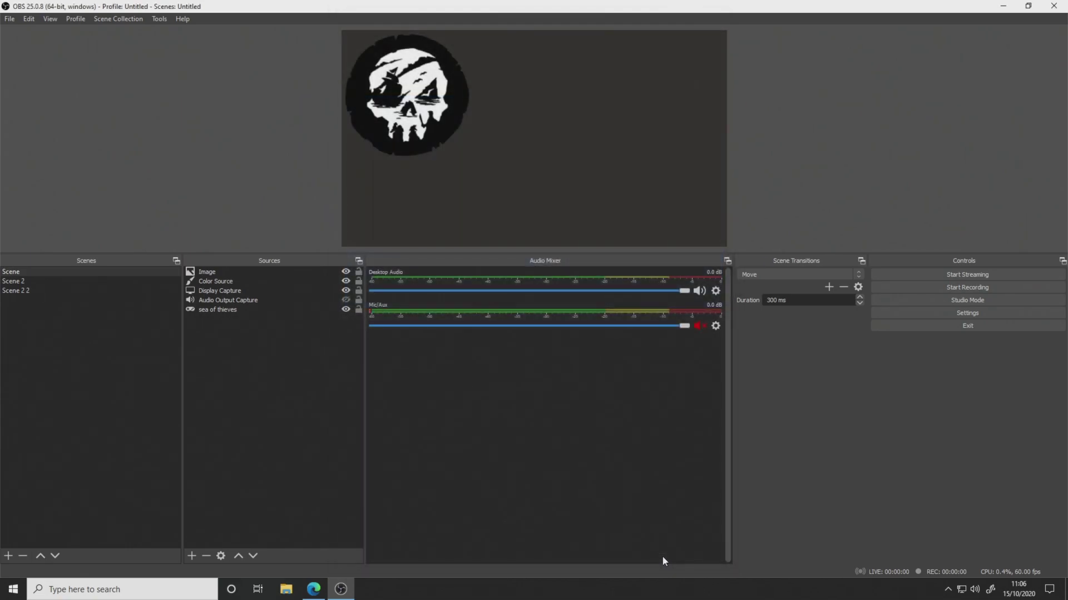
{"action": "left_click", "coordinate": [52, 282]}
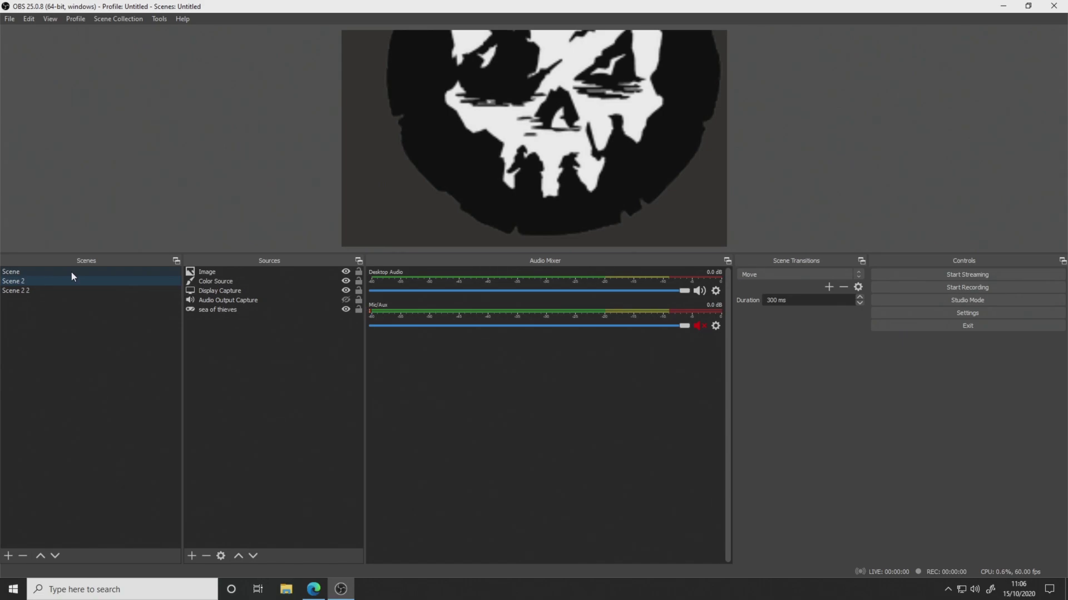
{"action": "left_click", "coordinate": [71, 272]}
{"action": "left_click", "coordinate": [79, 280]}
{"action": "left_click", "coordinate": [81, 273]}
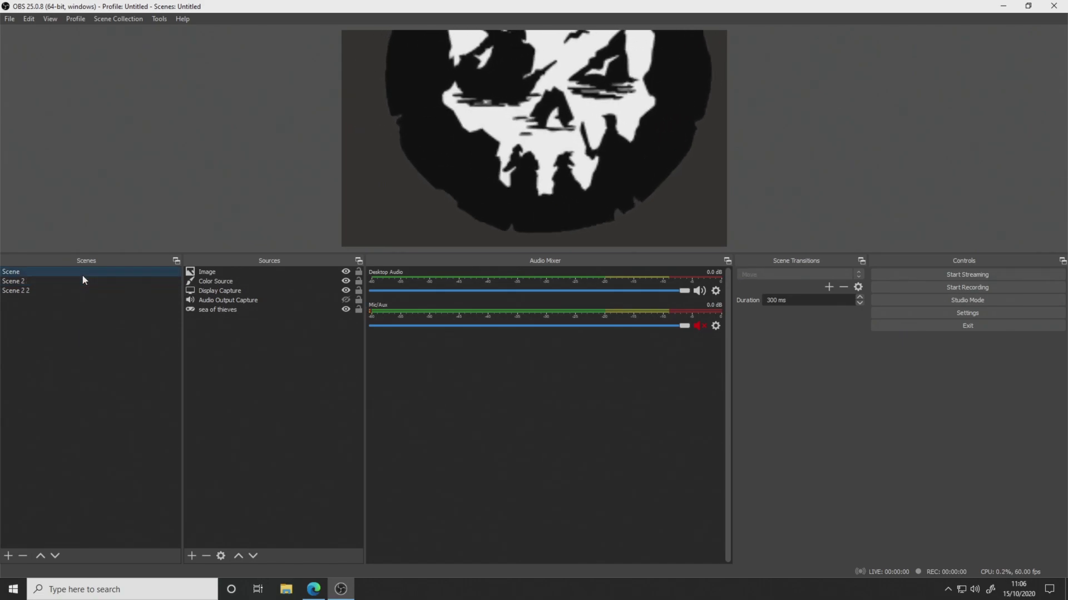
{"action": "left_click", "coordinate": [857, 286]}
{"action": "left_click", "coordinate": [871, 297]}
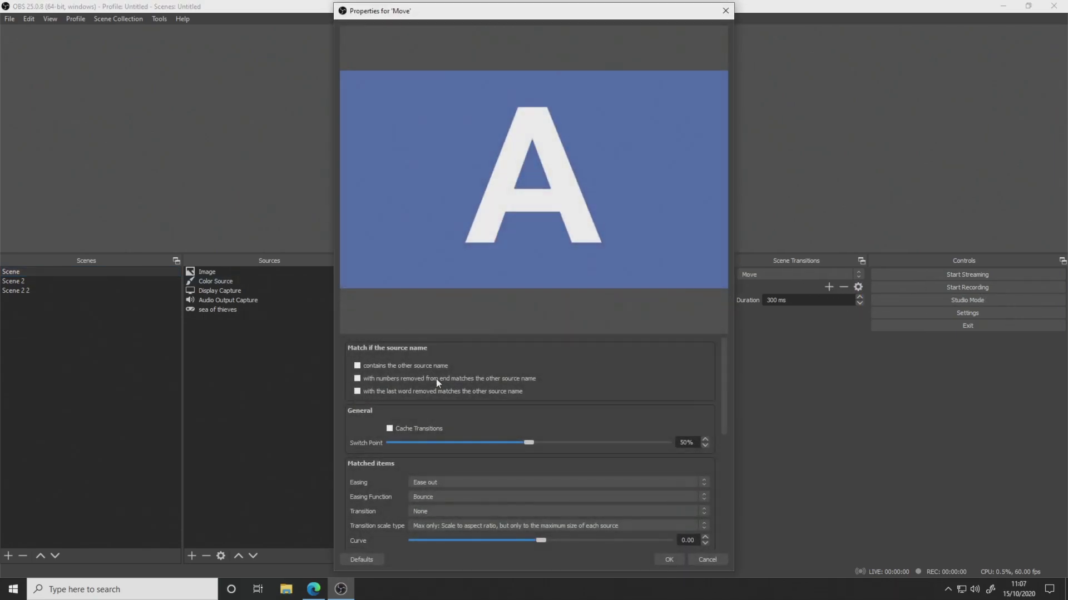
{"action": "left_click", "coordinate": [460, 499]}
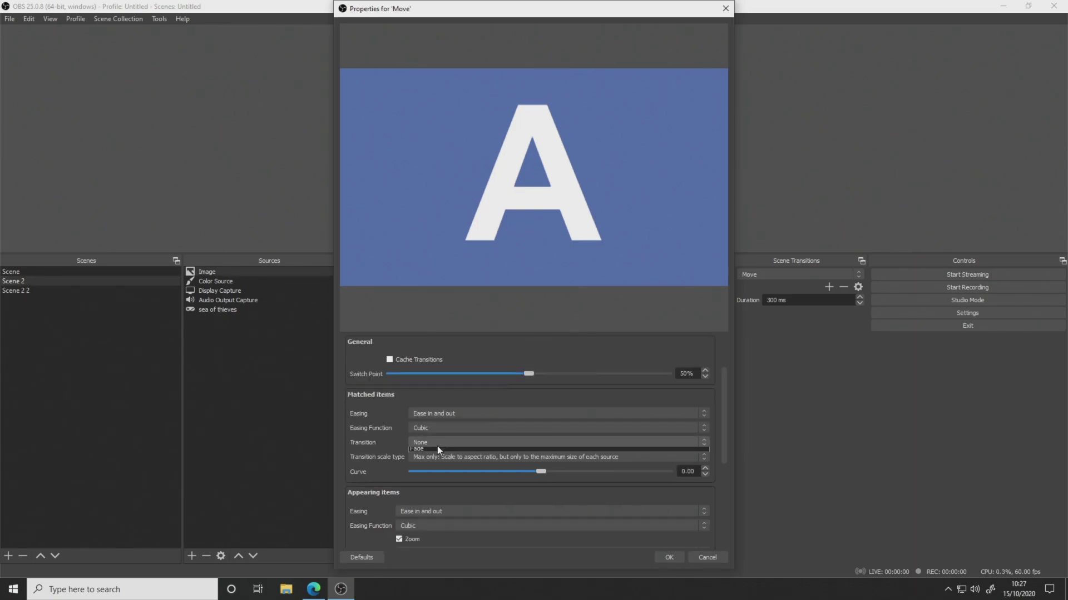
{"action": "left_click", "coordinate": [437, 446]}
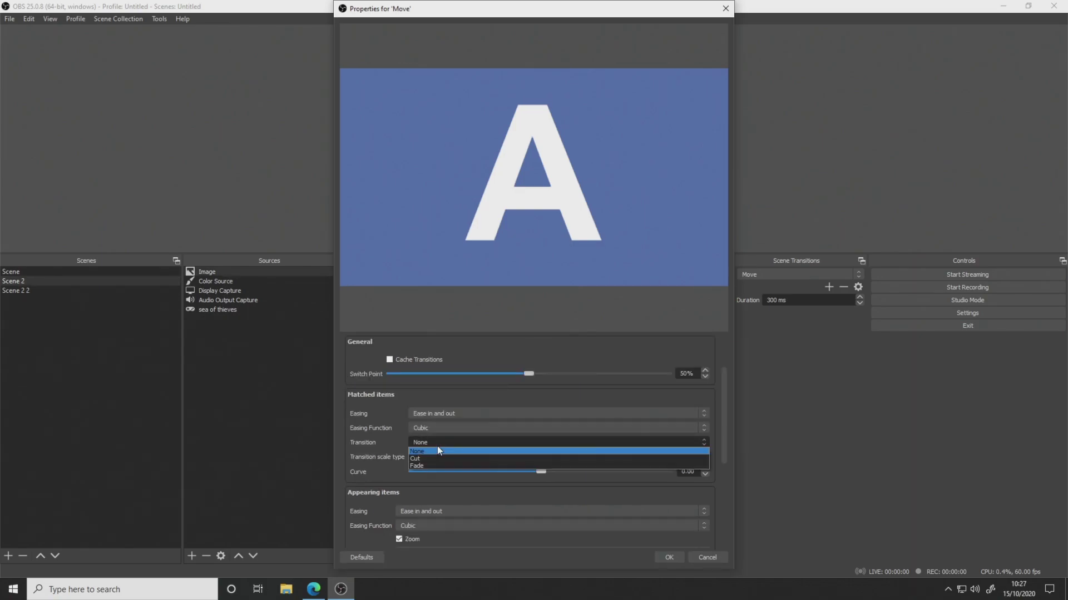
{"action": "left_click", "coordinate": [392, 446]}
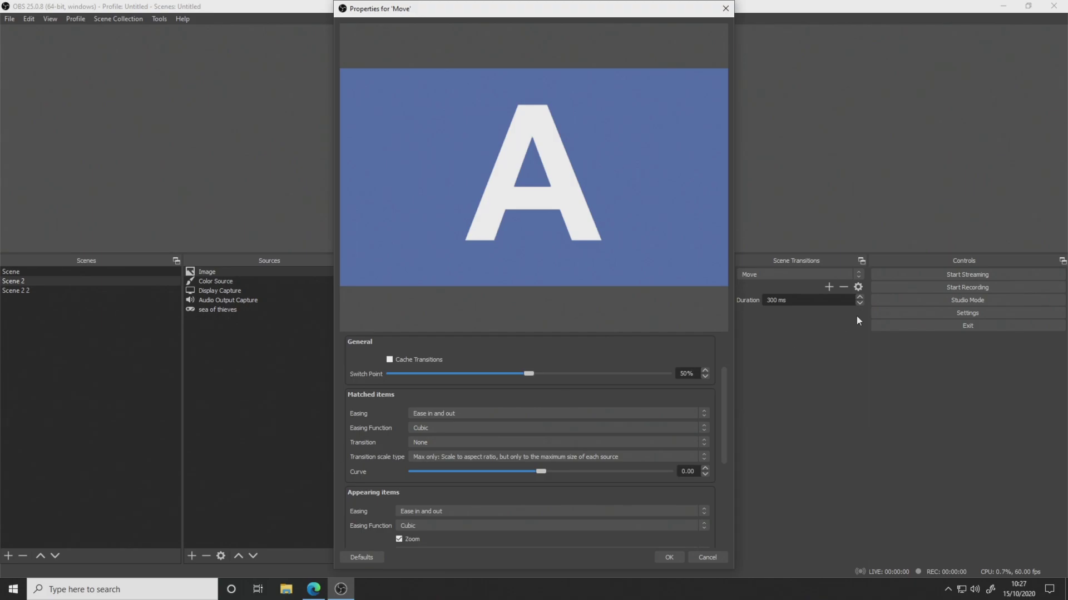
{"action": "scroll", "coordinate": [353, 428], "scroll_direction": "down", "scroll_amount": 1}
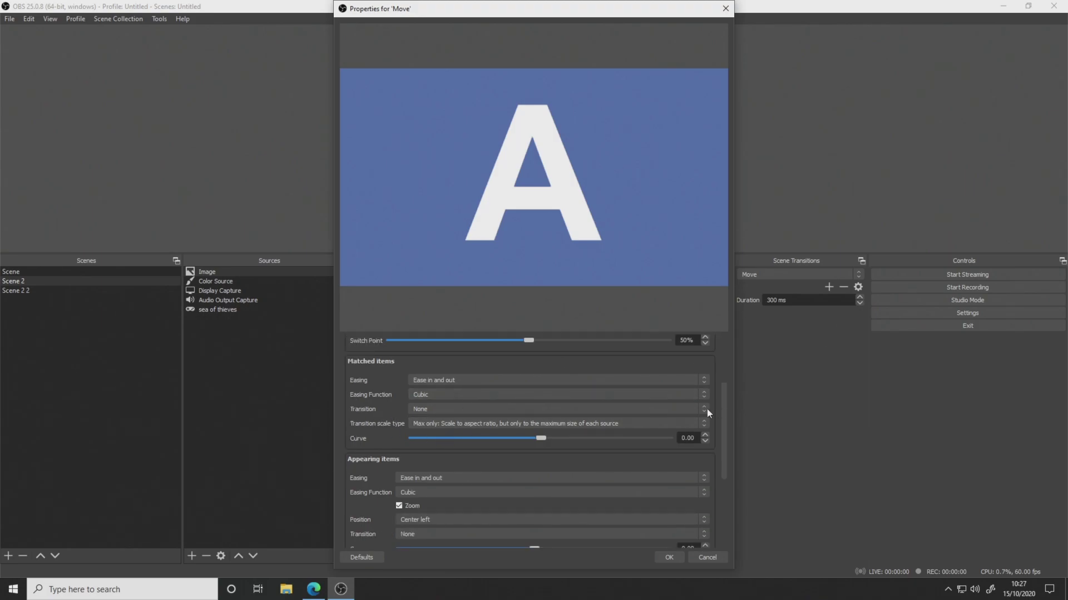
{"action": "left_click", "coordinate": [439, 425]}
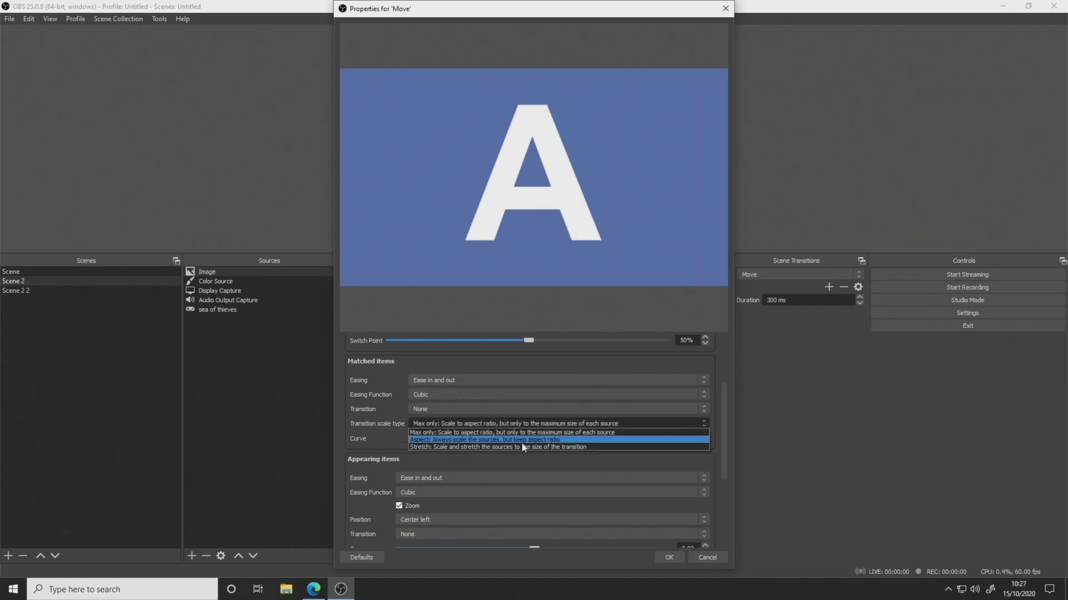
{"action": "left_click", "coordinate": [316, 421]}
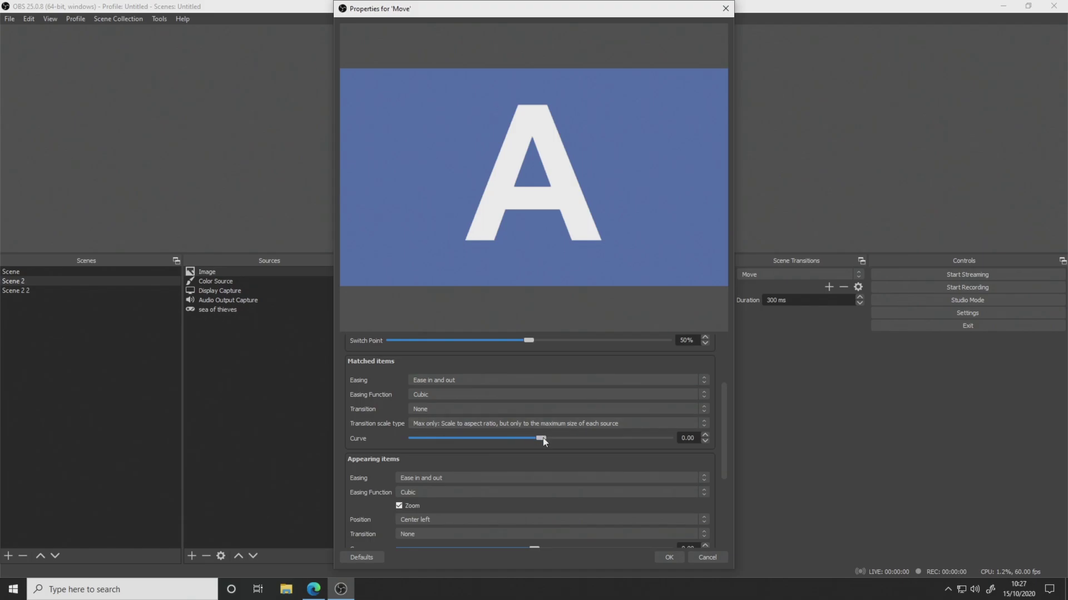
{"action": "left_click_drag", "start_coordinate": [550, 440], "coordinate": [517, 441]}
{"action": "left_click_drag", "start_coordinate": [537, 439], "coordinate": [542, 438]}
{"action": "scroll", "coordinate": [484, 446], "scroll_direction": "down", "scroll_amount": 1}
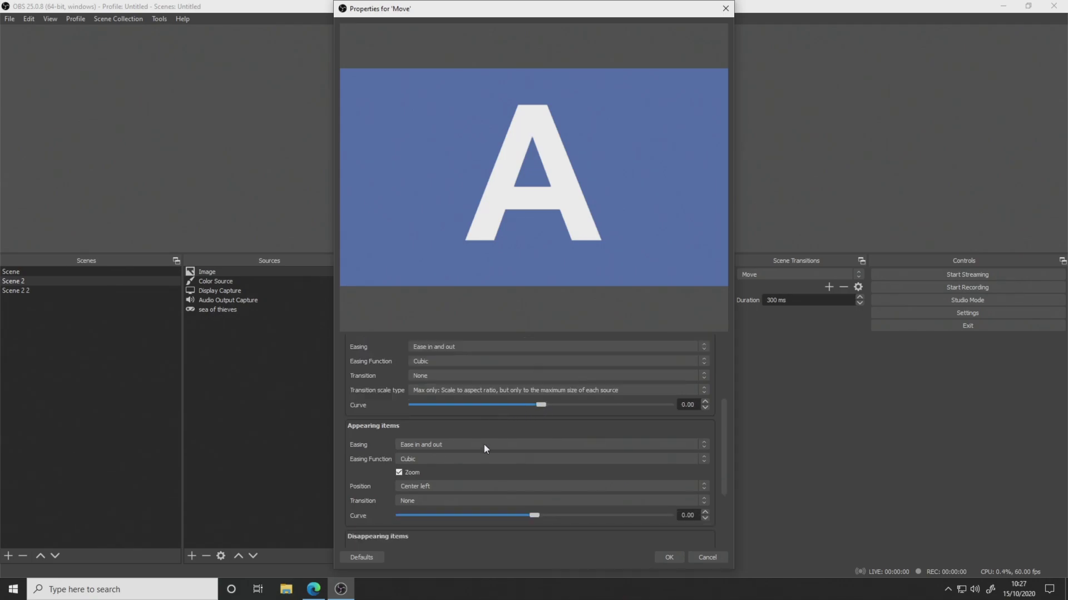
Step: Bring appearing items in from the Bottom, set disappearing items' curve to -1.32, and preview
{"action": "left_click", "coordinate": [428, 482]}
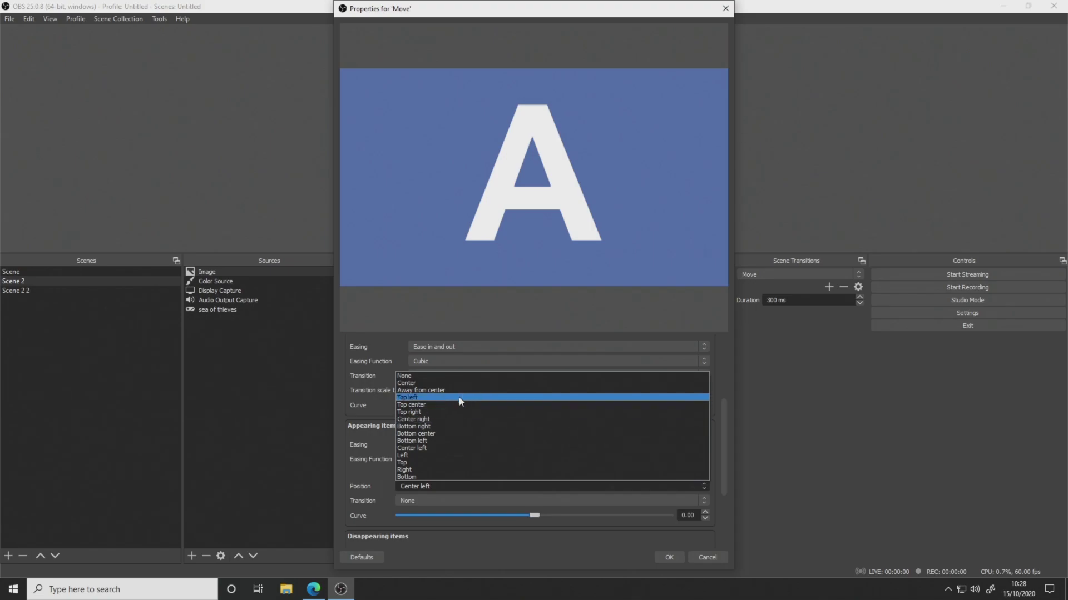
{"action": "left_click", "coordinate": [453, 477]}
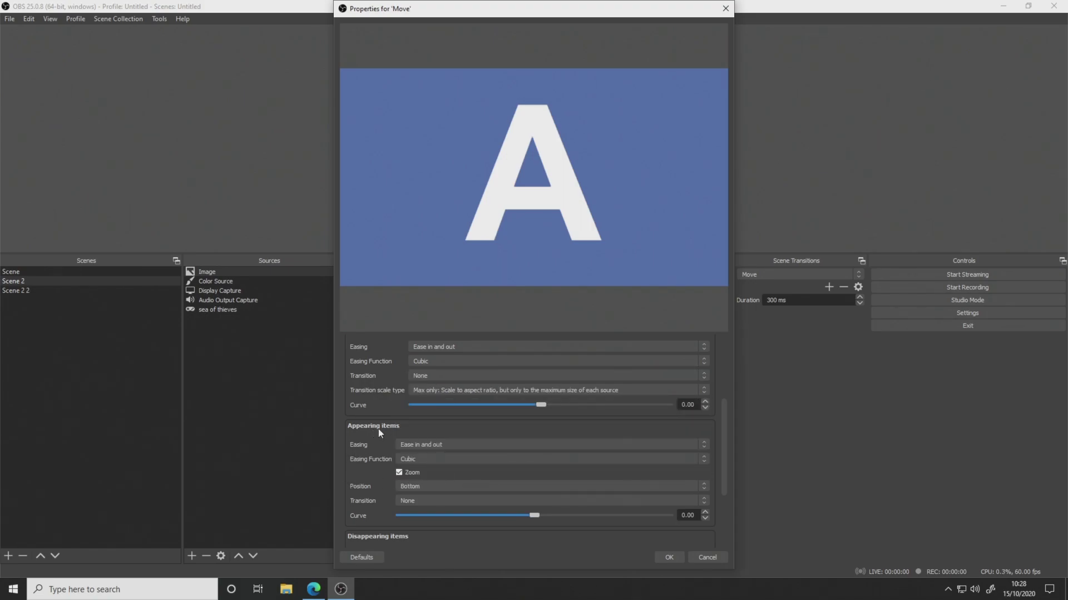
{"action": "scroll", "coordinate": [378, 428], "scroll_direction": "down", "scroll_amount": 1}
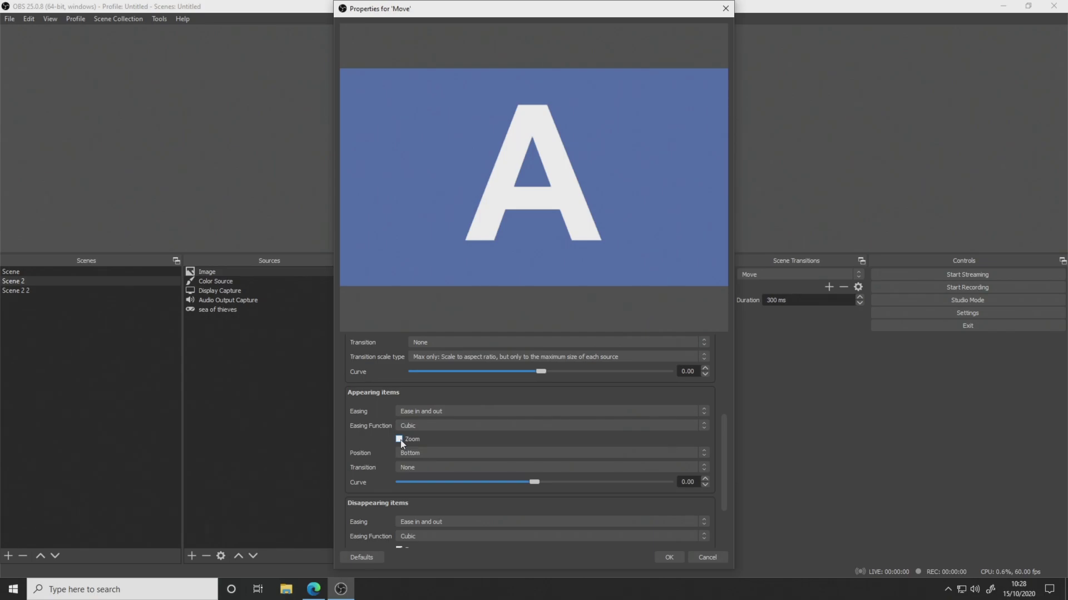
{"action": "scroll", "coordinate": [395, 451], "scroll_direction": "down", "scroll_amount": 2}
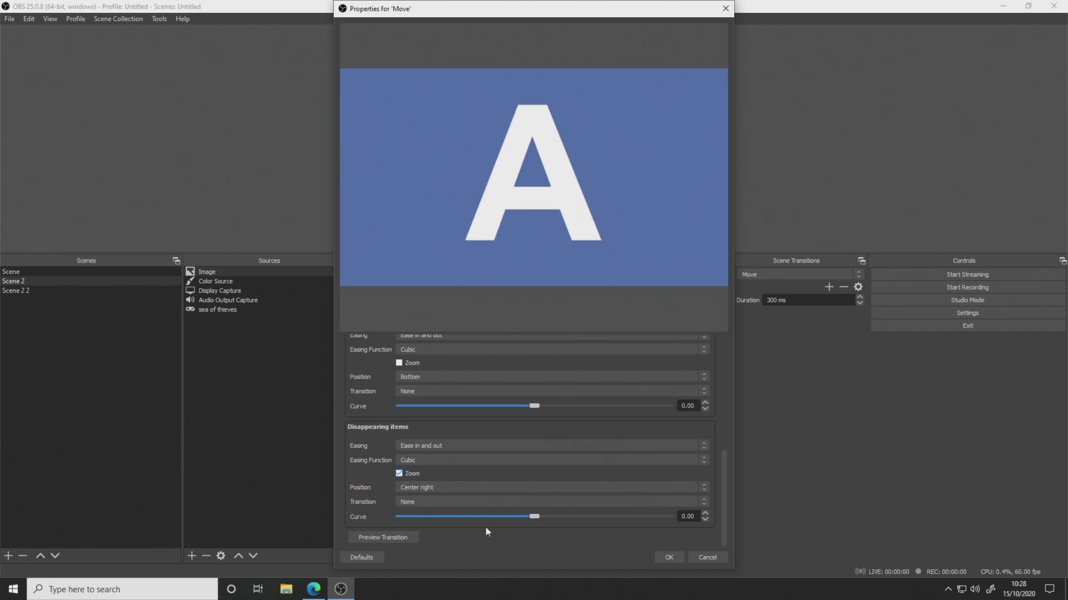
{"action": "left_click_drag", "start_coordinate": [535, 517], "coordinate": [461, 527]}
{"action": "left_click", "coordinate": [391, 538]}
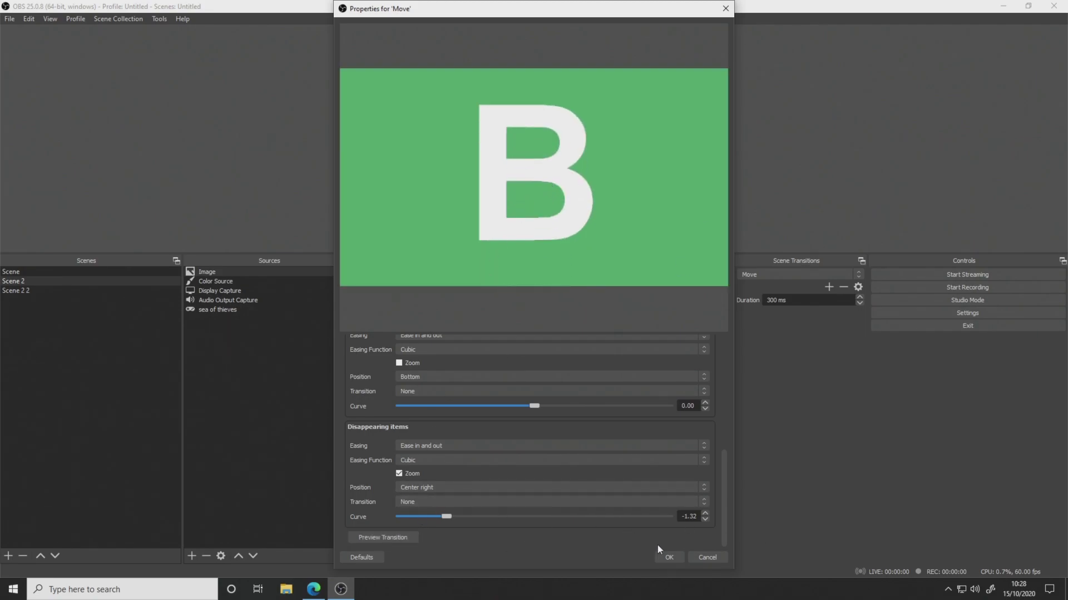
Step: Save the Move settings and set Move as the transition override for Scene 2 and Scene 2 2
{"action": "left_click", "coordinate": [669, 558]}
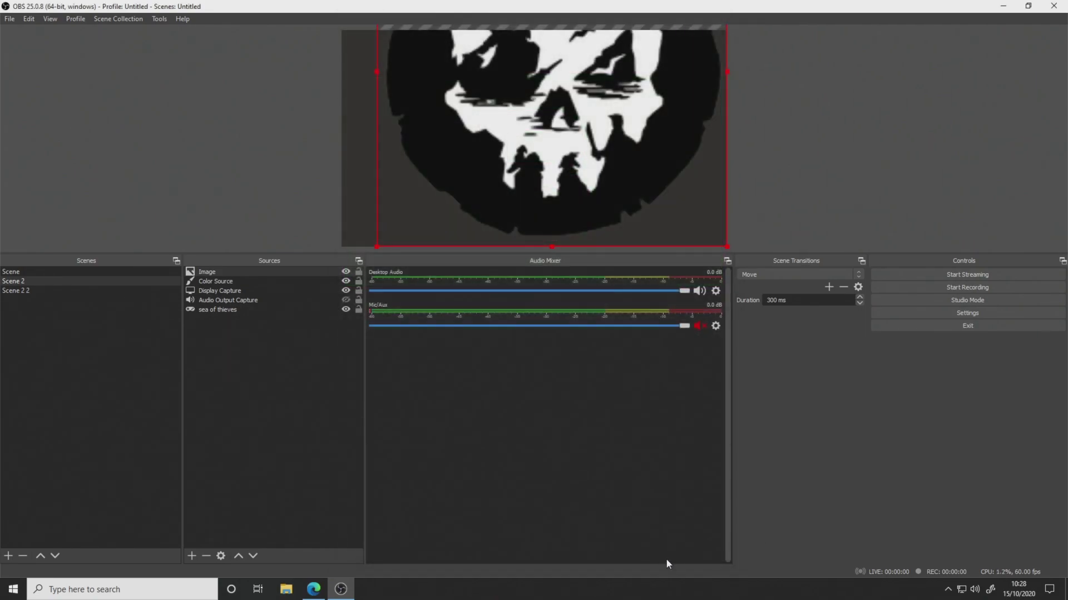
{"action": "right_click", "coordinate": [47, 285]}
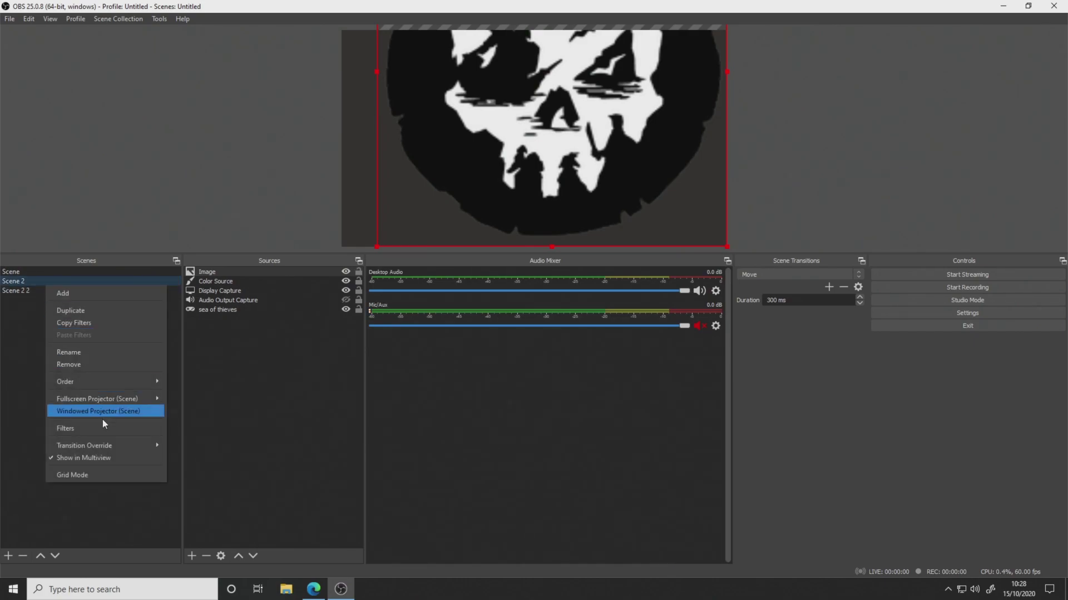
{"action": "mouse_move", "coordinate": [106, 446]}
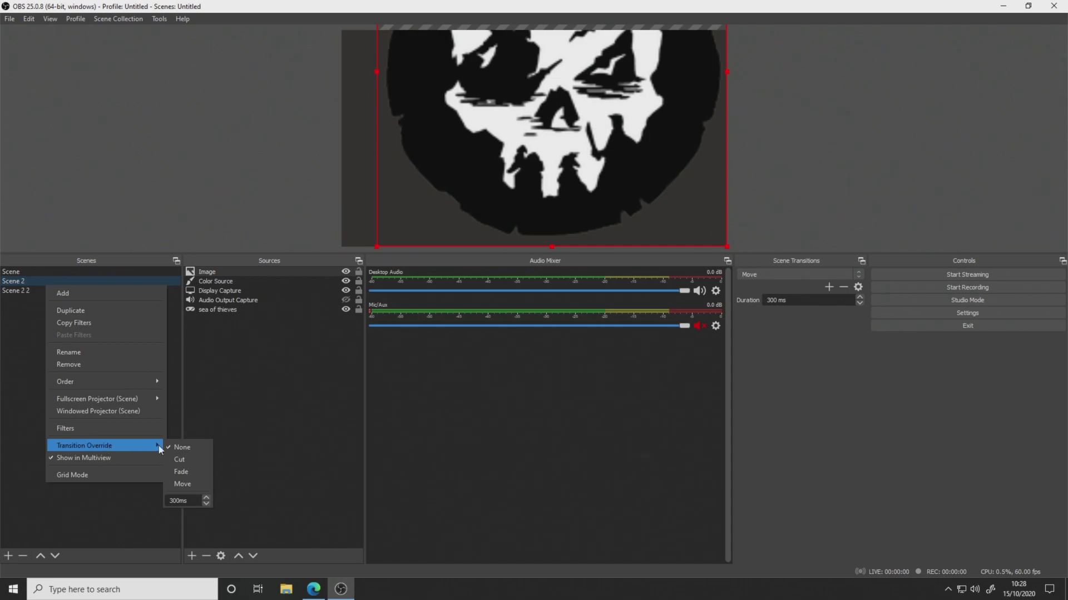
{"action": "left_click", "coordinate": [195, 485]}
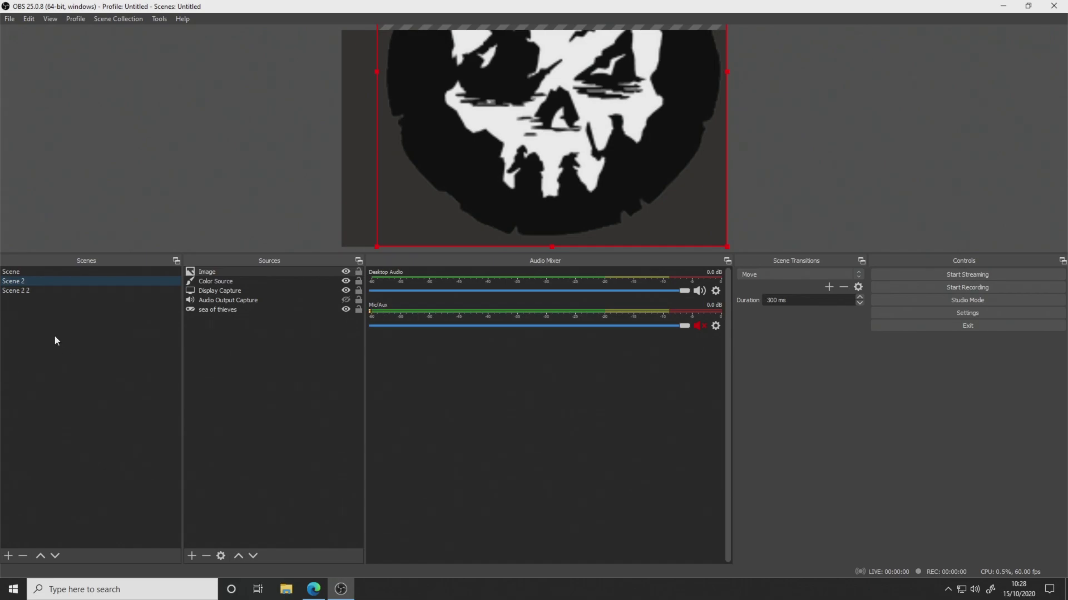
{"action": "right_click", "coordinate": [48, 290]}
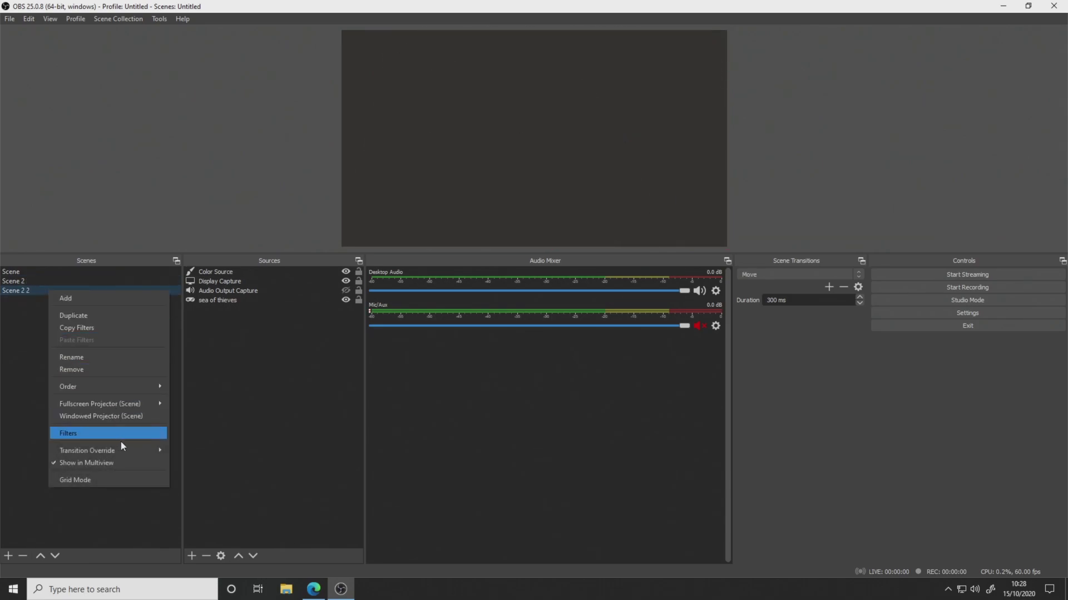
{"action": "mouse_move", "coordinate": [122, 448]}
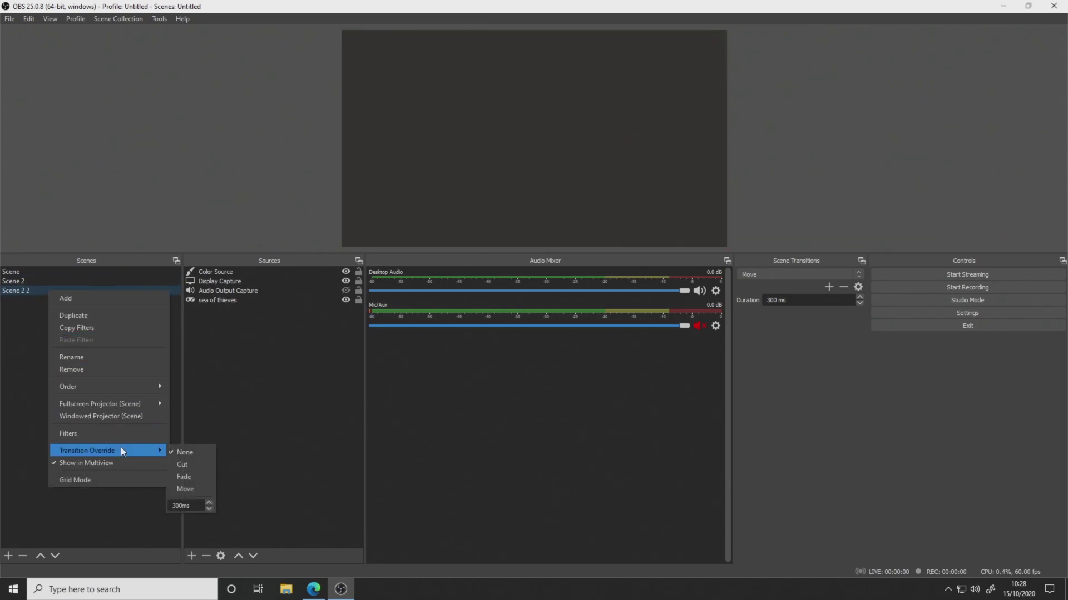
{"action": "left_click", "coordinate": [190, 486]}
Step: Set Scene's transition override to Move as well
{"action": "left_click", "coordinate": [42, 272]}
{"action": "right_click", "coordinate": [44, 273]}
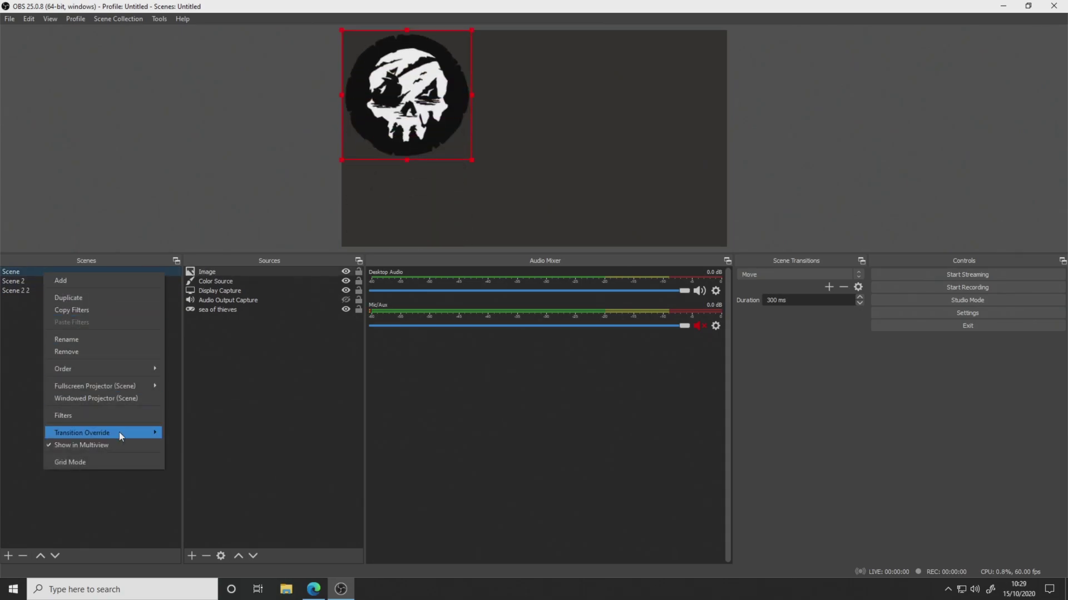
{"action": "mouse_move", "coordinate": [120, 434]}
{"action": "left_click", "coordinate": [185, 472]}
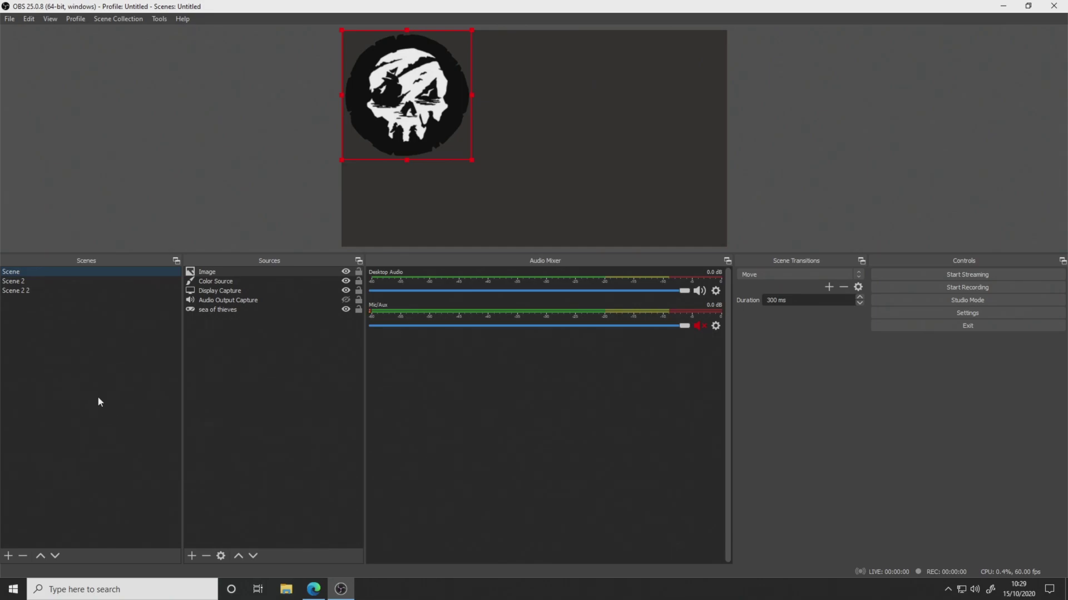
Step: Switch among Scene, Scene 2 and Scene 2 2 to test the override, ending on Scene 2 2
{"action": "left_click", "coordinate": [48, 282]}
{"action": "left_click", "coordinate": [51, 291]}
{"action": "left_click", "coordinate": [51, 281]}
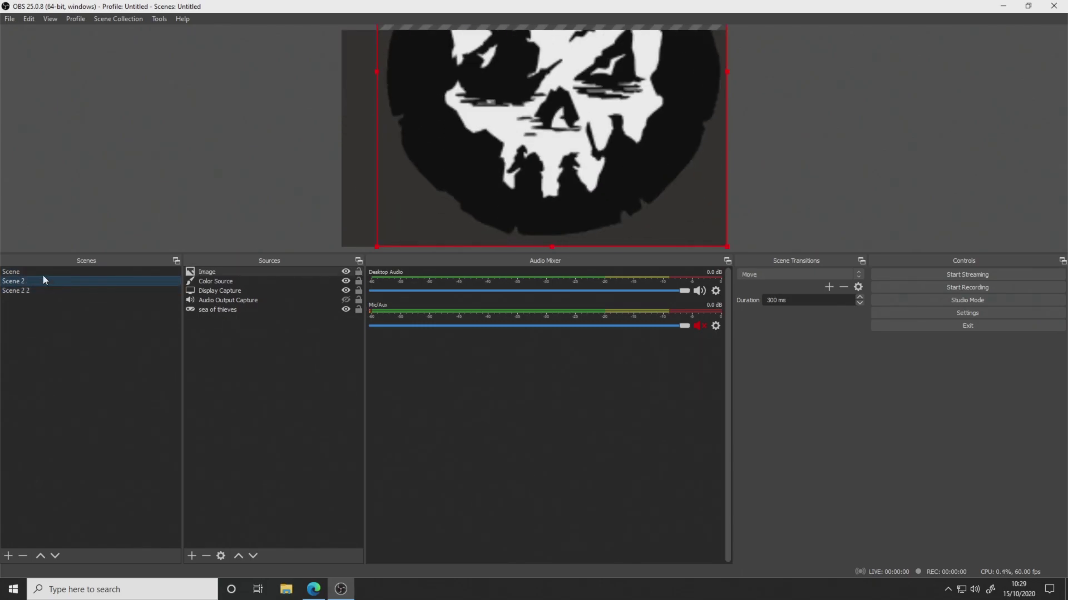
{"action": "left_click", "coordinate": [40, 272]}
{"action": "left_click", "coordinate": [45, 290]}
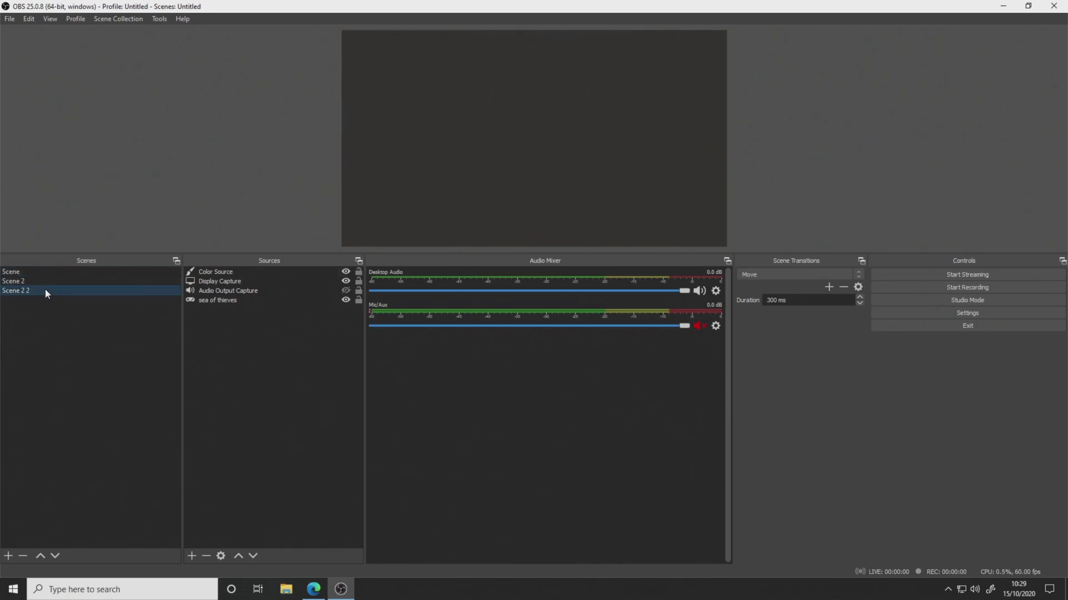
{"action": "left_click", "coordinate": [44, 282]}
{"action": "left_click", "coordinate": [48, 291]}
Step: In the Move transition's properties, set disappearing items' Position to Bottom left and save
{"action": "left_click", "coordinate": [858, 287]}
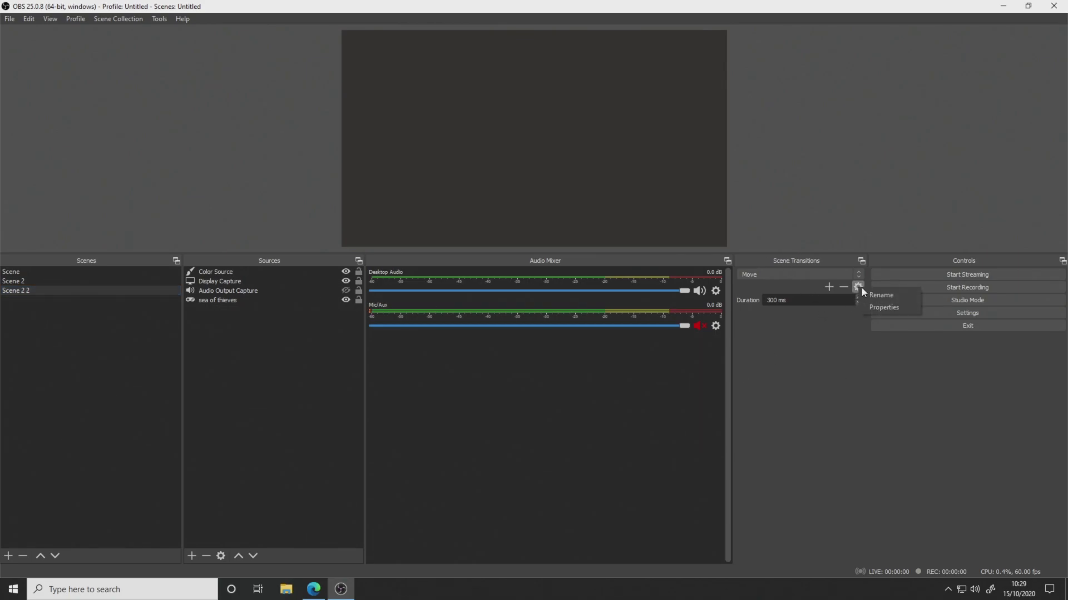
{"action": "left_click", "coordinate": [870, 305]}
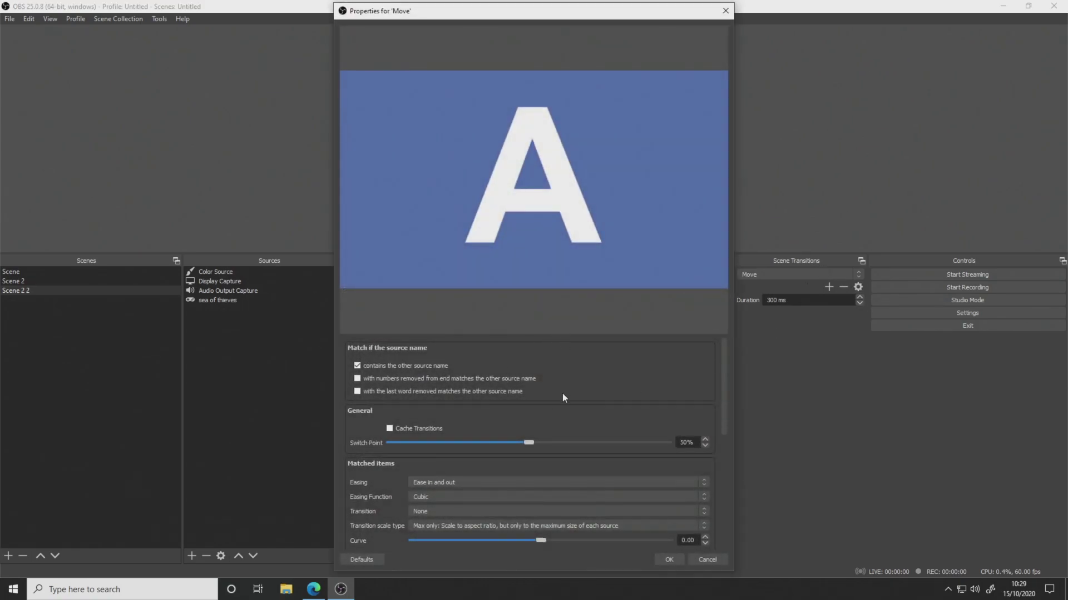
{"action": "scroll", "coordinate": [562, 393], "scroll_direction": "down", "scroll_amount": 1}
{"action": "scroll", "coordinate": [563, 393], "scroll_direction": "down", "scroll_amount": 4}
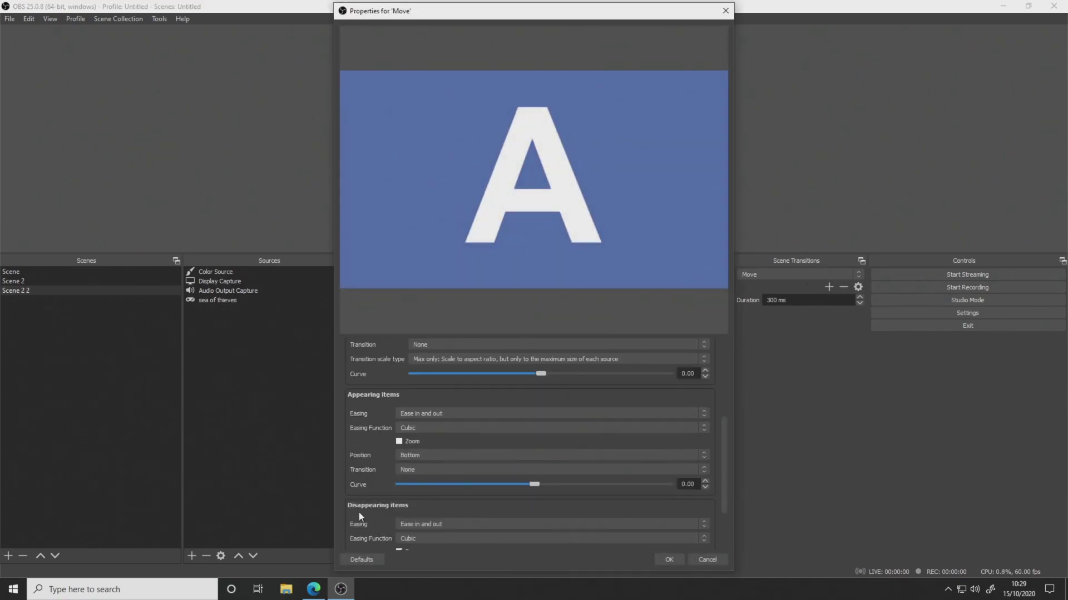
{"action": "scroll", "coordinate": [359, 512], "scroll_direction": "down", "scroll_amount": 2}
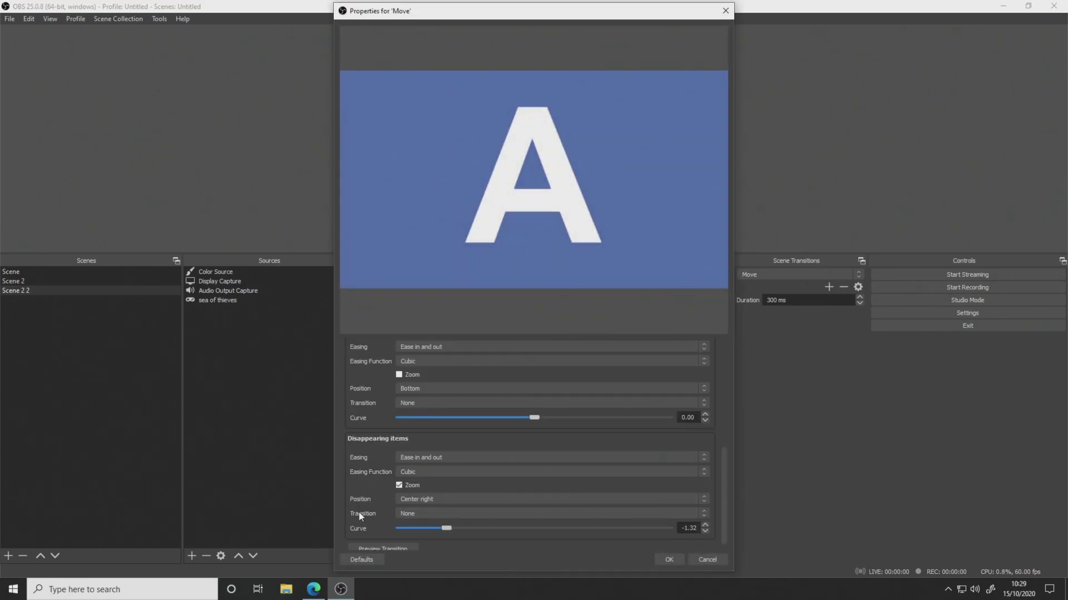
{"action": "left_click", "coordinate": [436, 498]}
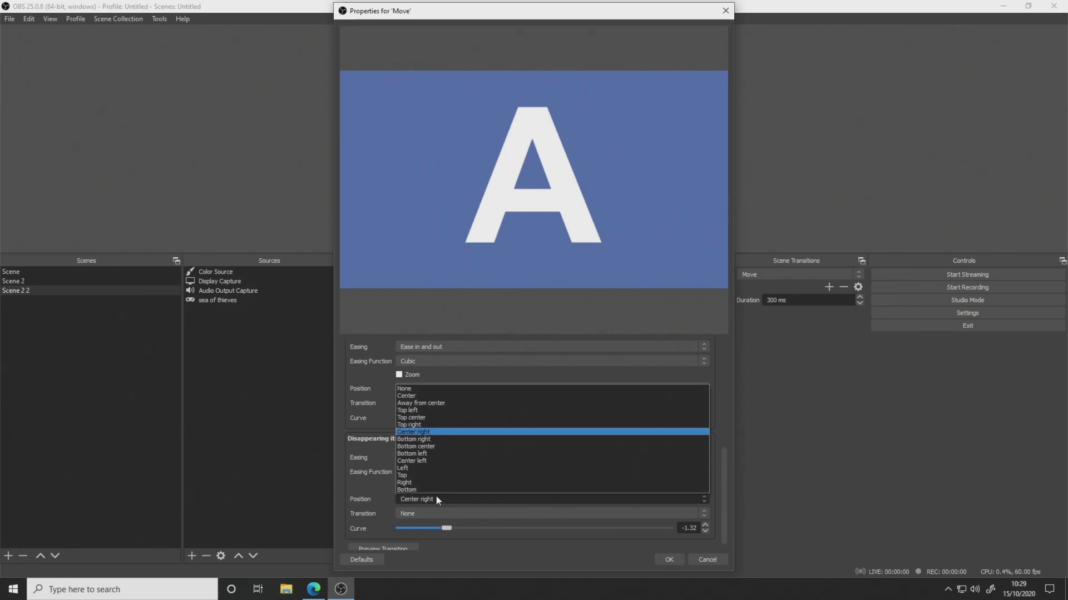
{"action": "left_click", "coordinate": [438, 447]}
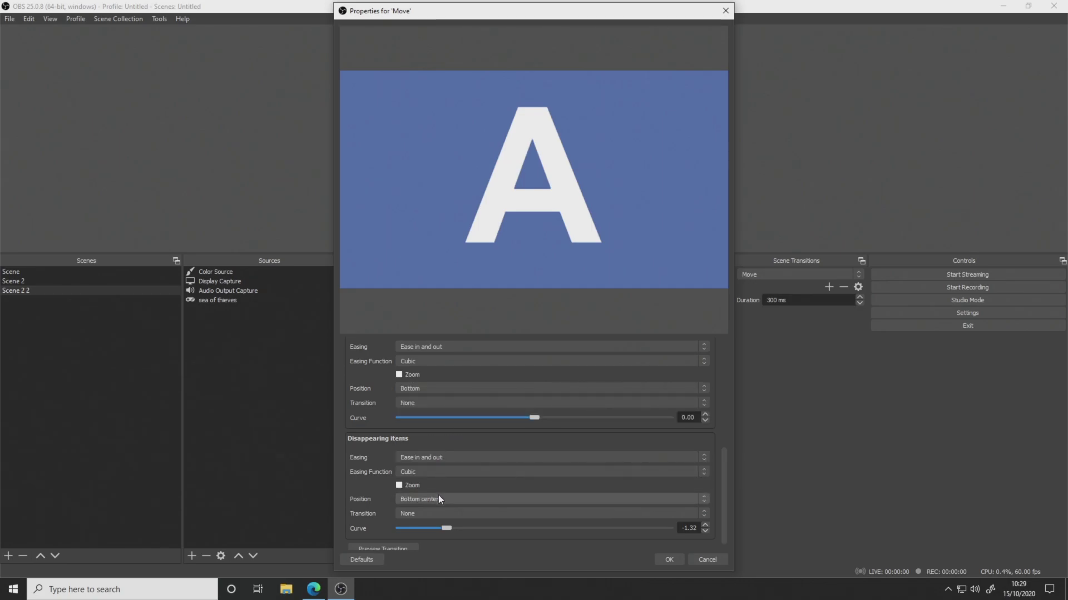
{"action": "left_click", "coordinate": [438, 498]}
{"action": "left_click", "coordinate": [450, 457]}
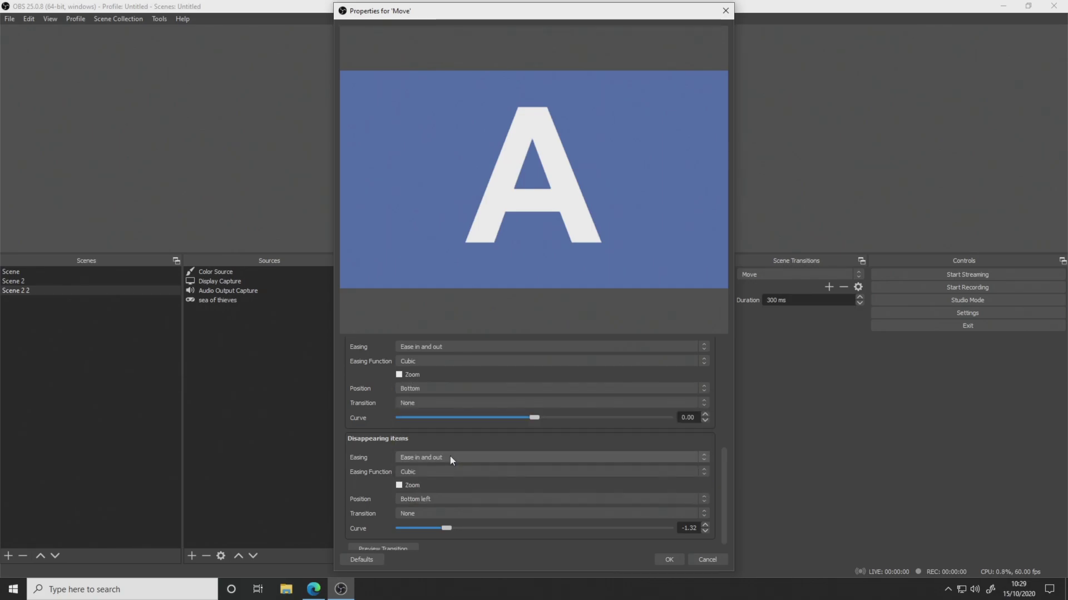
{"action": "left_click", "coordinate": [669, 559]}
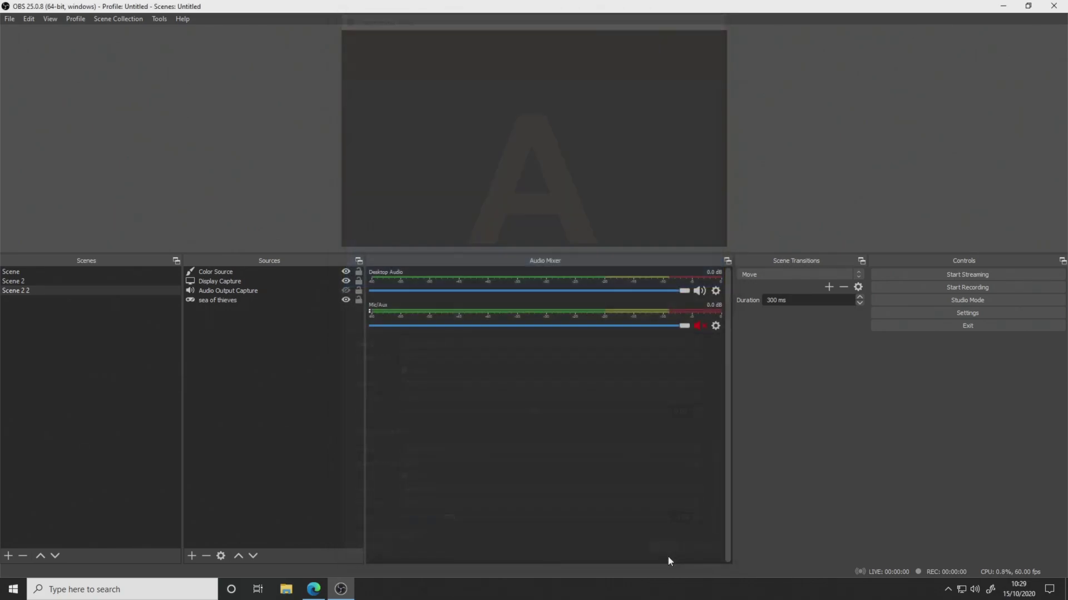
Step: Alternate repeatedly among Scene 2, Scene 2 2 and Scene watching the skull slide, finishing on Scene 2
{"action": "left_click", "coordinate": [44, 282]}
{"action": "left_click", "coordinate": [58, 289]}
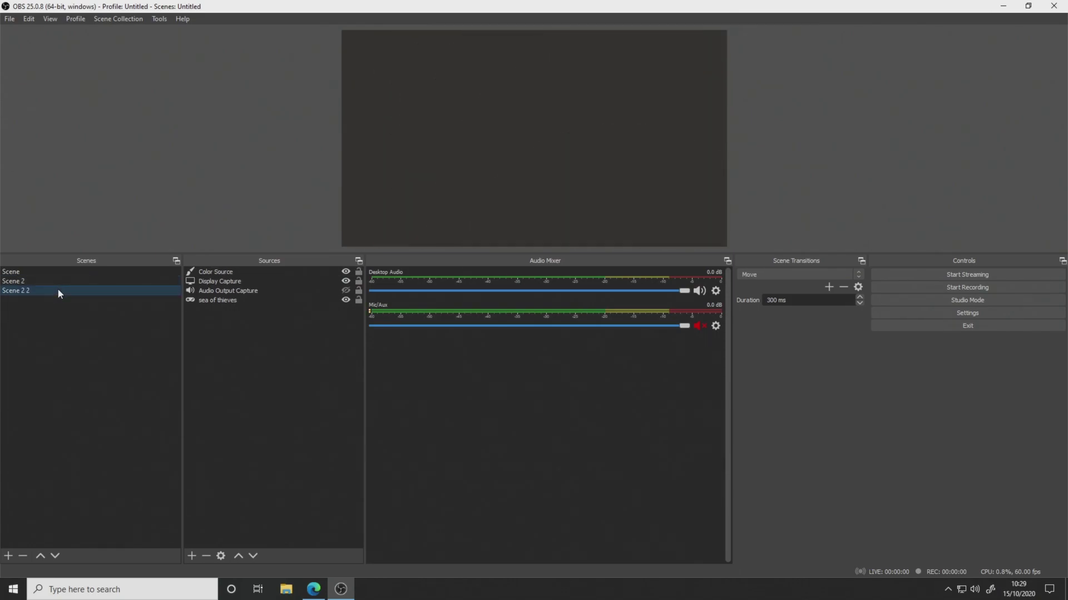
{"action": "left_click", "coordinate": [58, 280]}
{"action": "left_click", "coordinate": [59, 272]}
{"action": "left_click", "coordinate": [66, 281]}
{"action": "left_click", "coordinate": [69, 293]}
{"action": "left_click", "coordinate": [63, 281]}
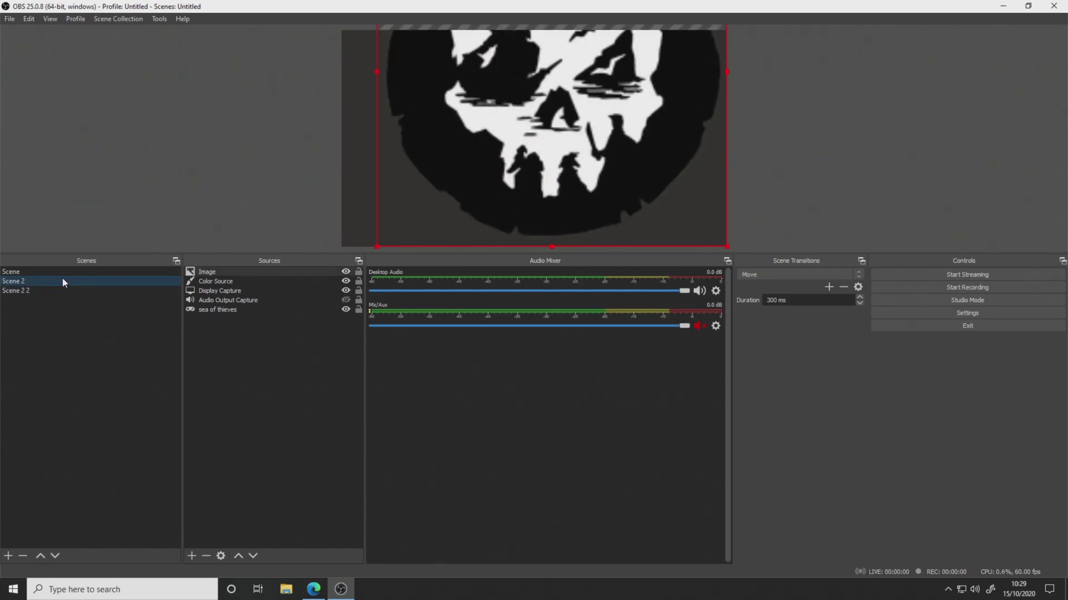
{"action": "left_click", "coordinate": [69, 272]}
{"action": "left_click", "coordinate": [74, 281]}
{"action": "left_click", "coordinate": [72, 288]}
{"action": "left_click", "coordinate": [70, 281]}
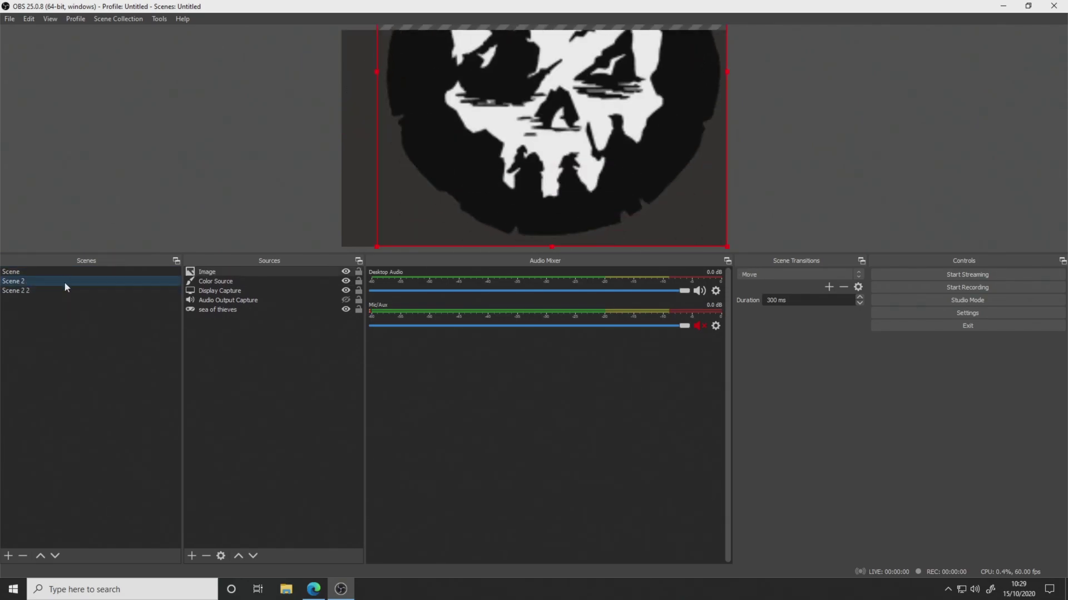